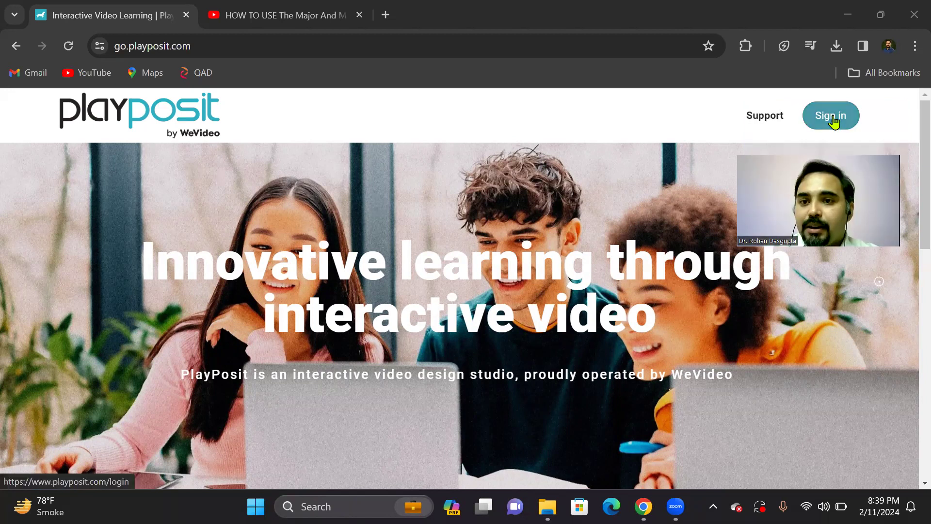
Step: Go to the PlayPosit sign-in page and open the form for creating a new account
click(840, 120)
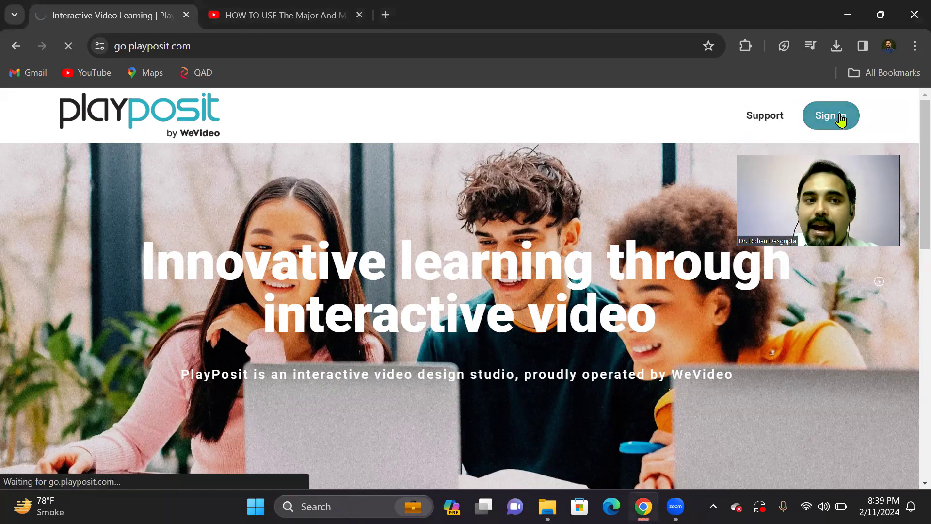
scroll(374, 171, down, 1)
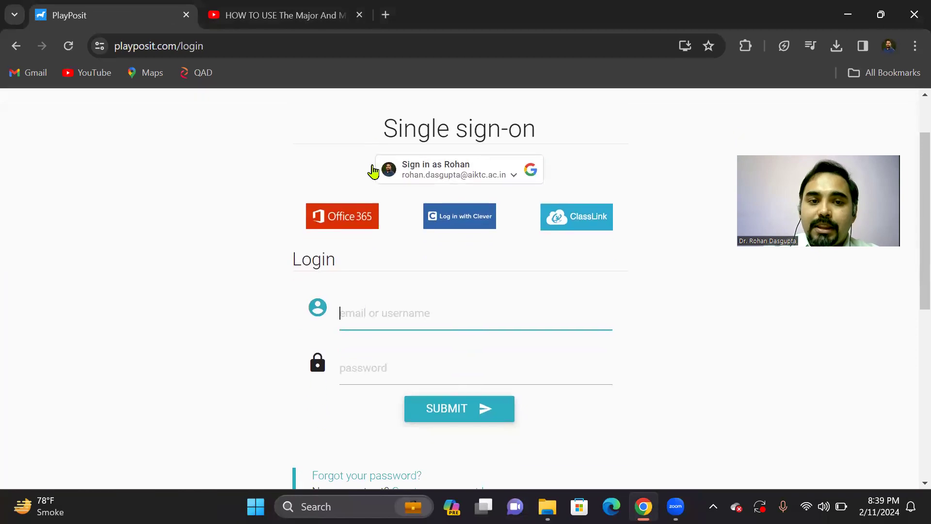
scroll(376, 172, down, 3)
scroll(406, 272, up, 1)
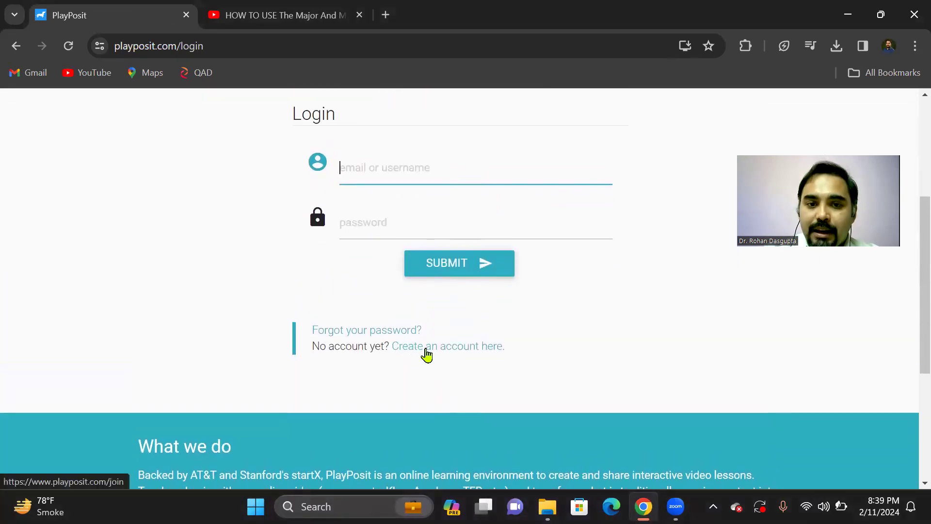
click(439, 350)
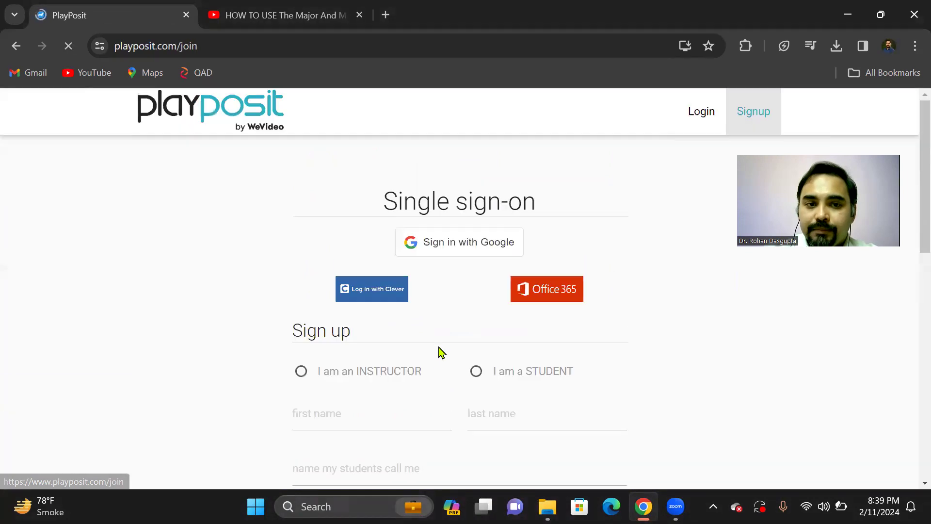
Step: Sign up as an instructor, filling in the first name, last name and the name students use
scroll(263, 306, down, 3)
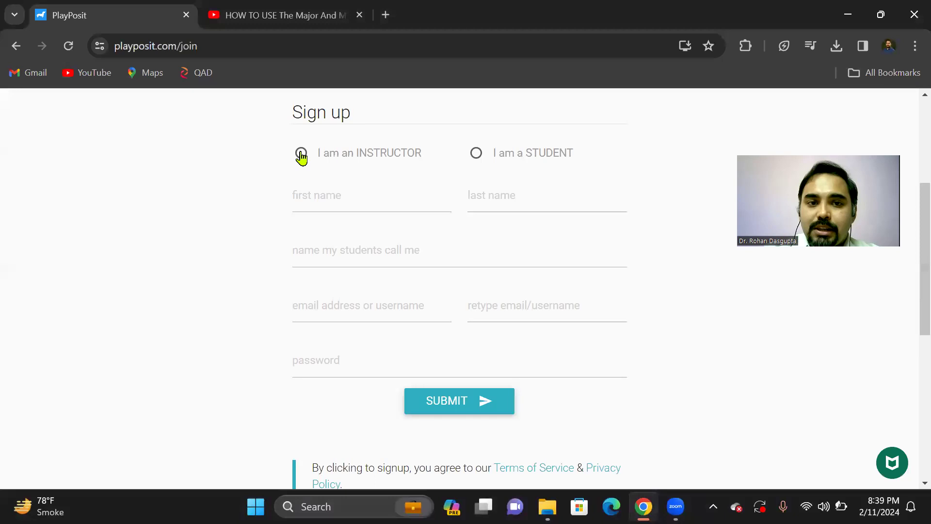
click(301, 154)
click(318, 194)
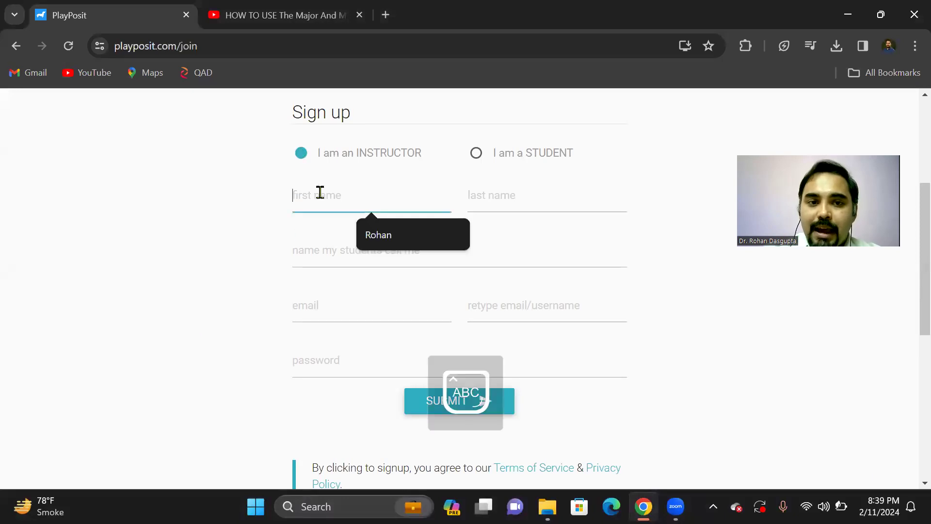
click(377, 238)
click(498, 199)
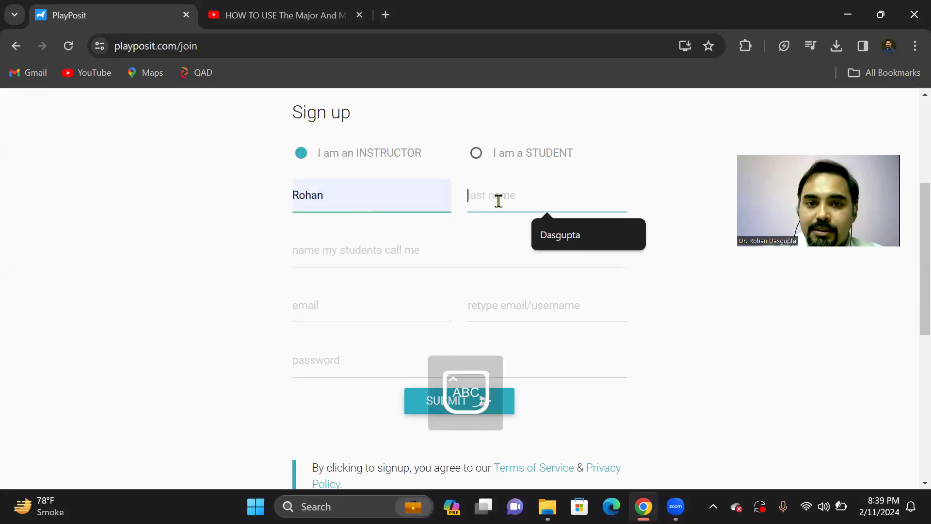
click(568, 234)
click(325, 248)
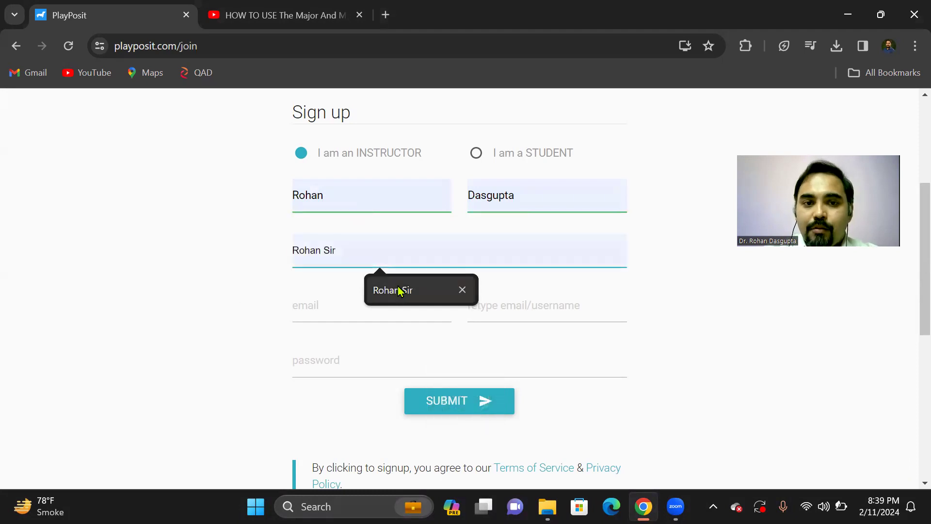
click(399, 290)
Step: Enter the account e-mail address and repeat it in the confirmation field
click(342, 304)
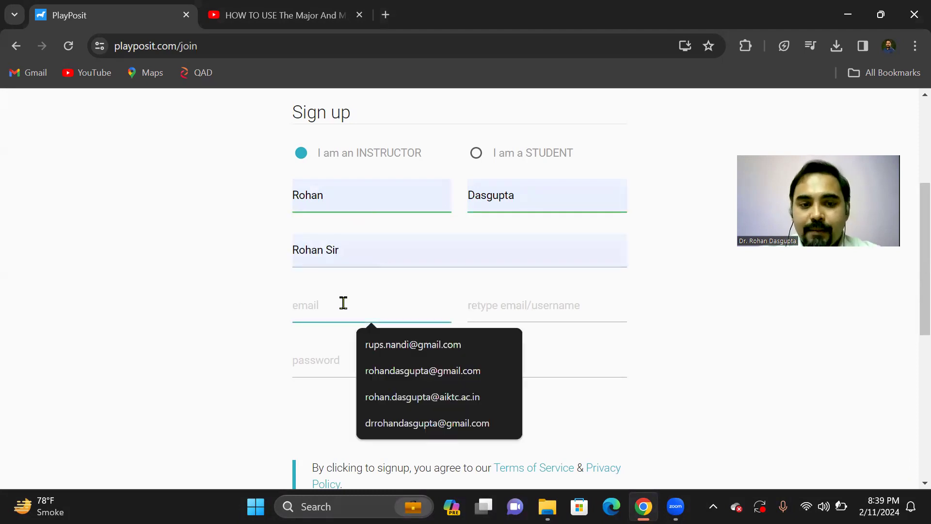
key(ctrl+v)
click(468, 312)
key(ctrl+v)
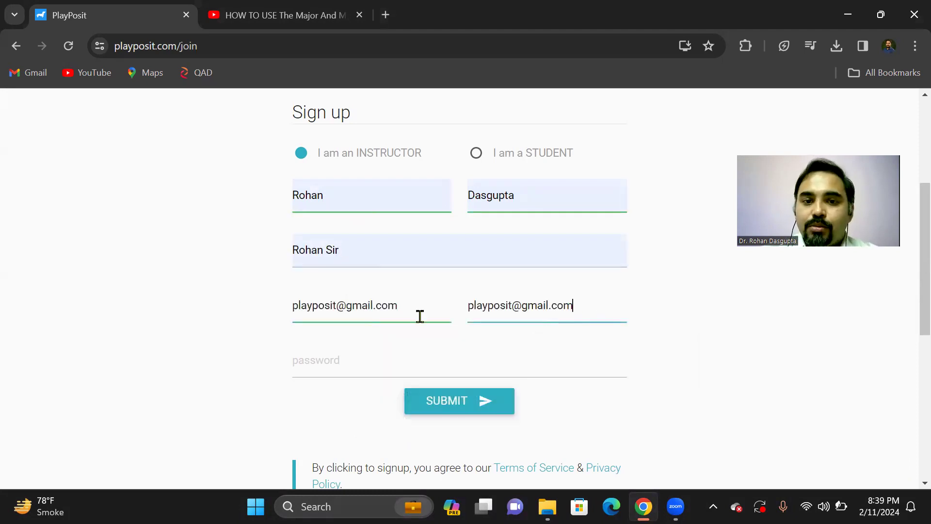
Step: Enter the account password and submit the sign-up form
click(351, 362)
key(Caps_Lock)
key(Caps_Lock)
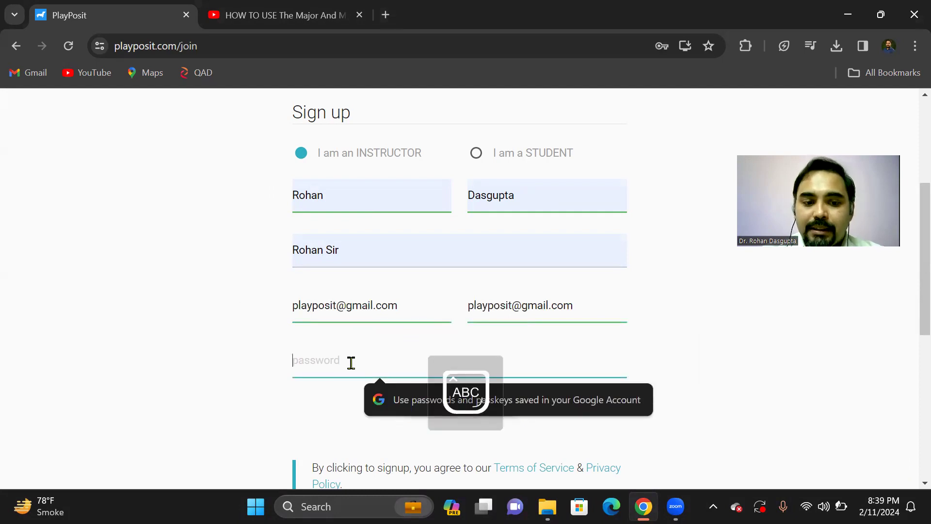
text(•)
key(Caps_Lock)
text(•)
text(•••••••••)
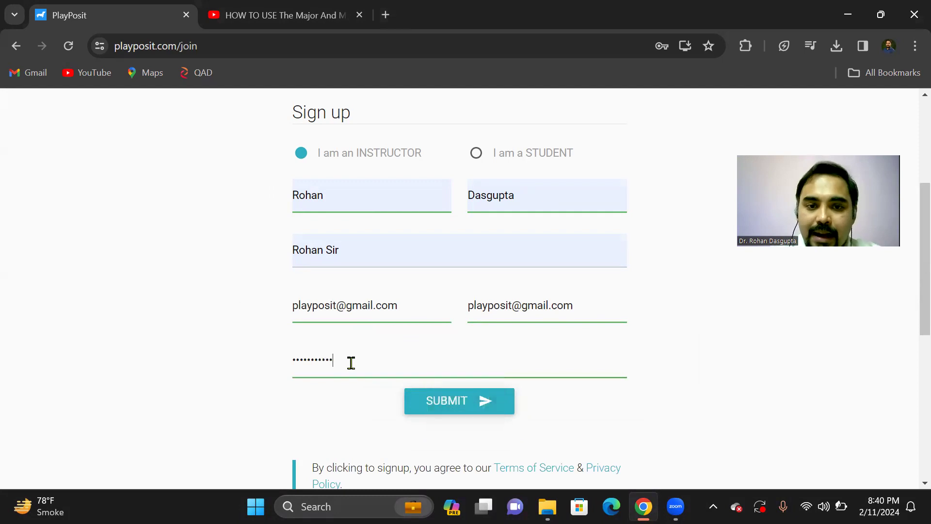
click(476, 407)
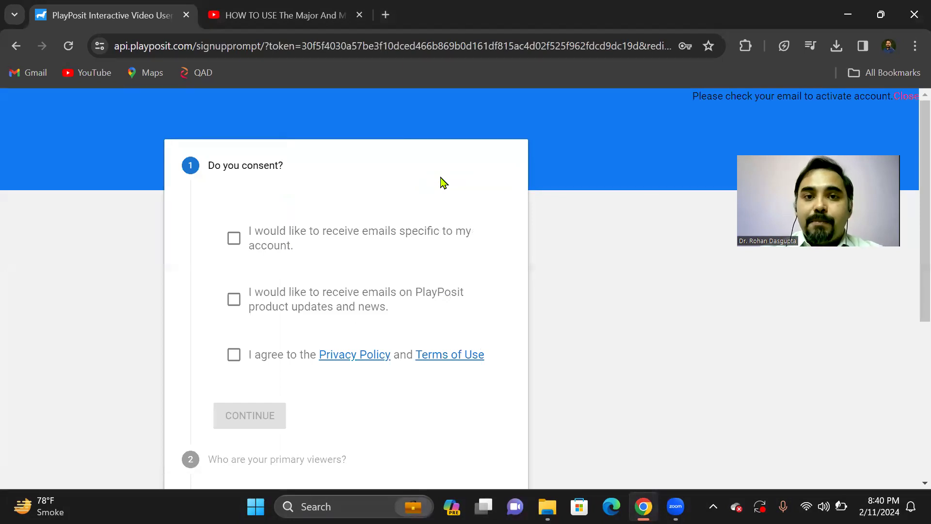
Step: Agree to the Privacy Policy and Terms of Use, and choose Undergraduate students as the primary viewers
click(234, 358)
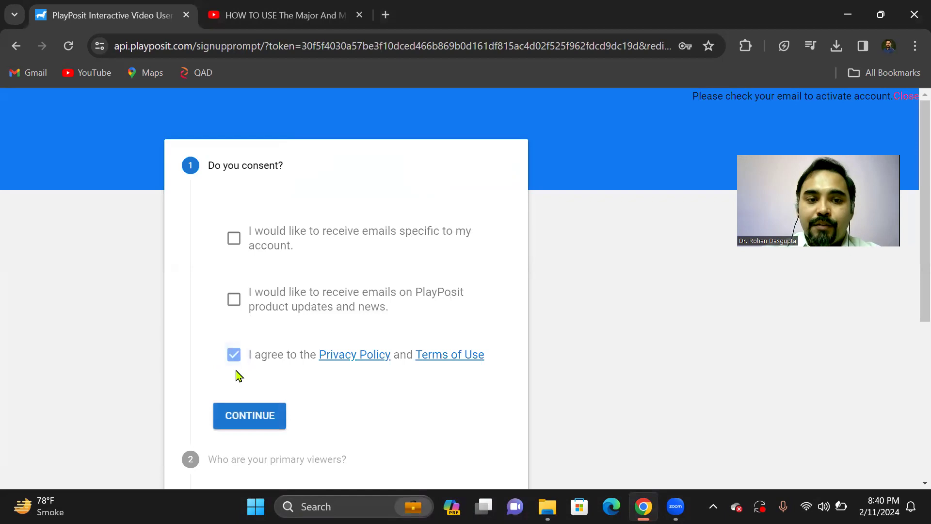
click(245, 413)
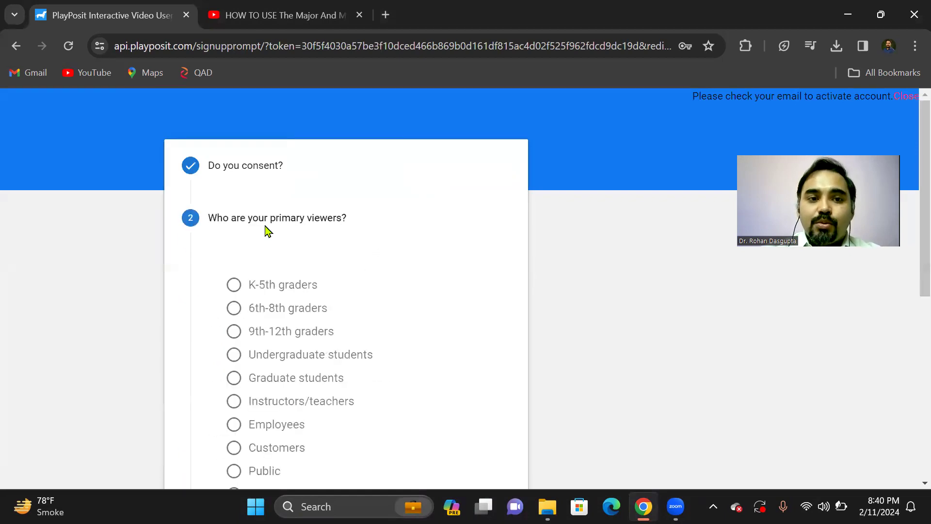
scroll(265, 226, down, 3)
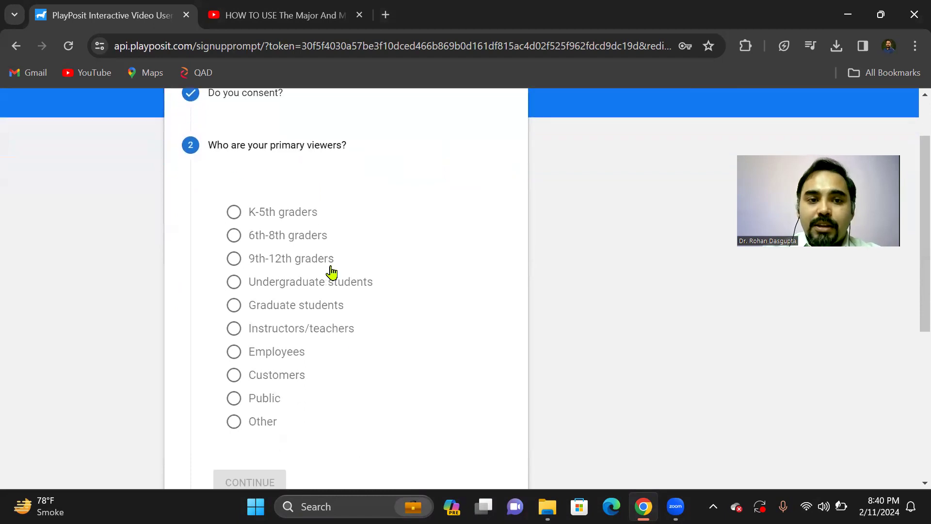
click(234, 283)
scroll(266, 305, down, 3)
click(266, 410)
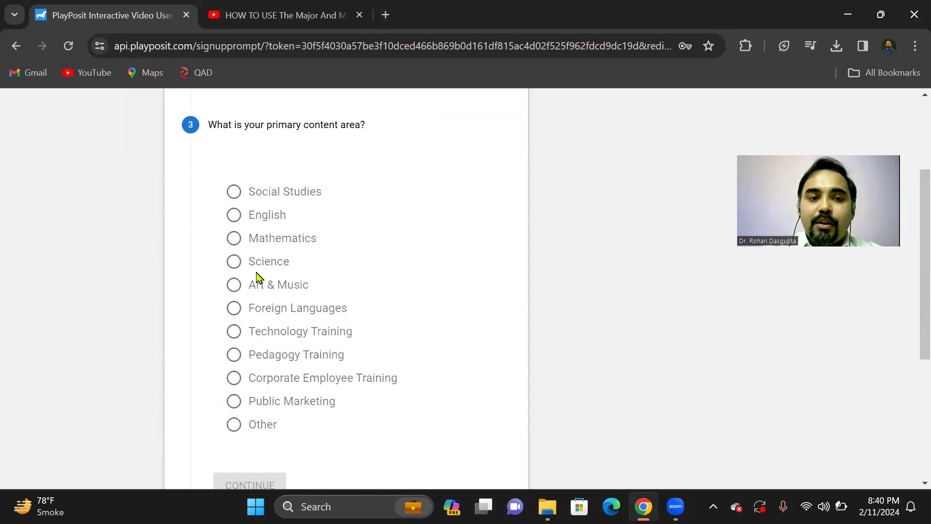
Step: Choose Art & Music as the primary content area and continue to the workplace question
click(234, 286)
scroll(357, 268, down, 1)
click(261, 438)
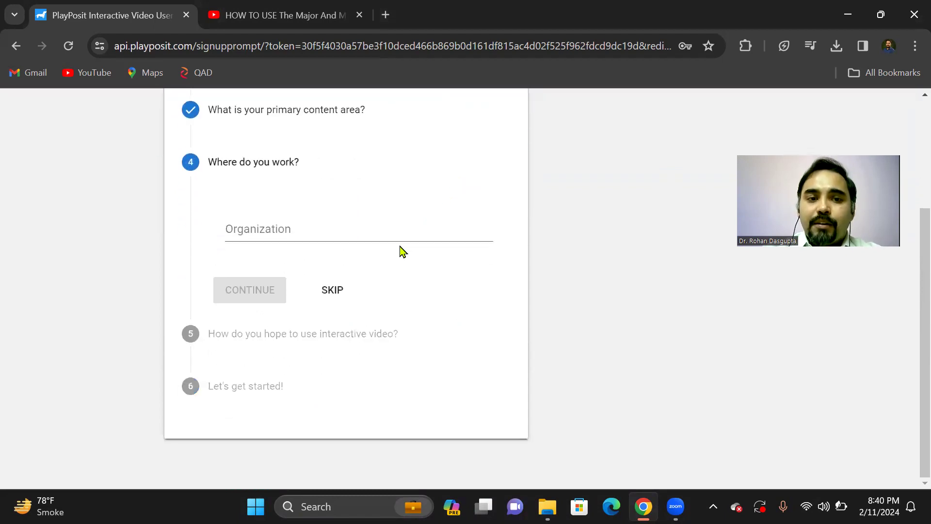
Step: Skip the workplace and interactive video usage questions, and start with the Basic plan
click(332, 290)
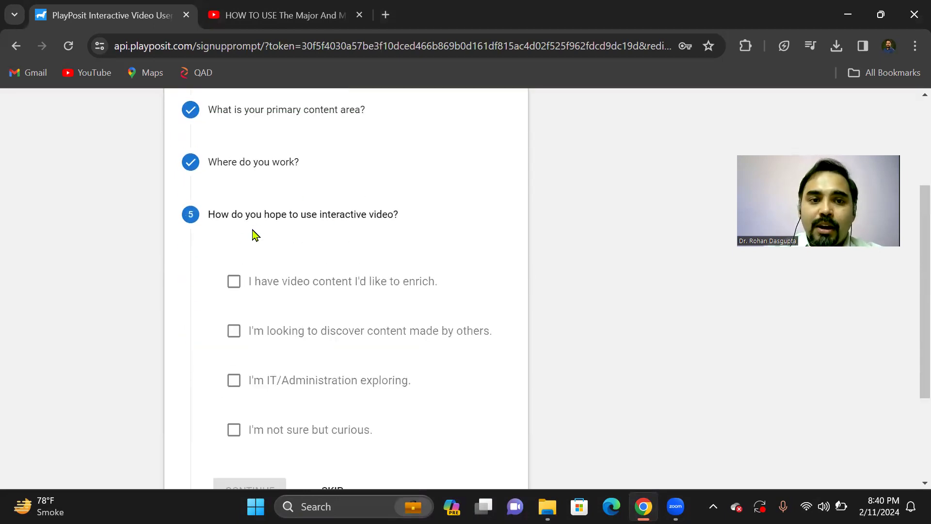
scroll(286, 236, down, 1)
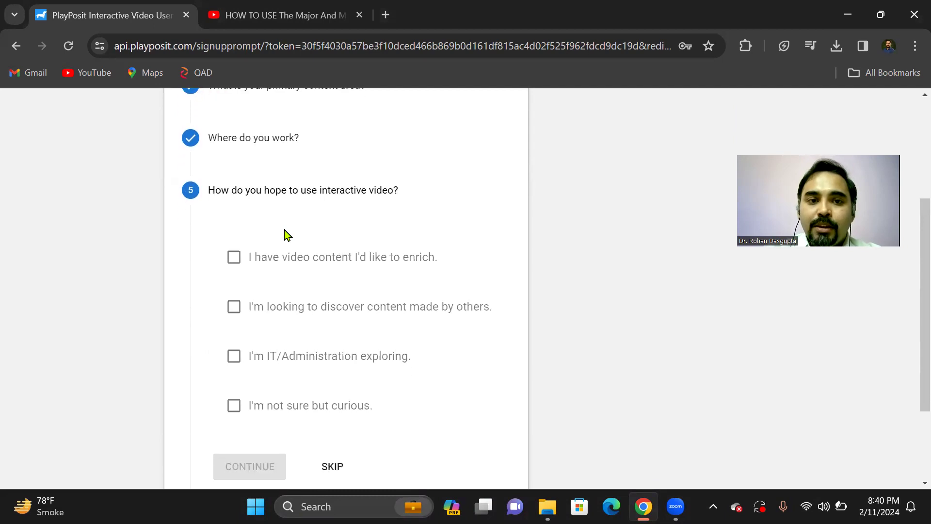
scroll(287, 236, down, 1)
click(335, 446)
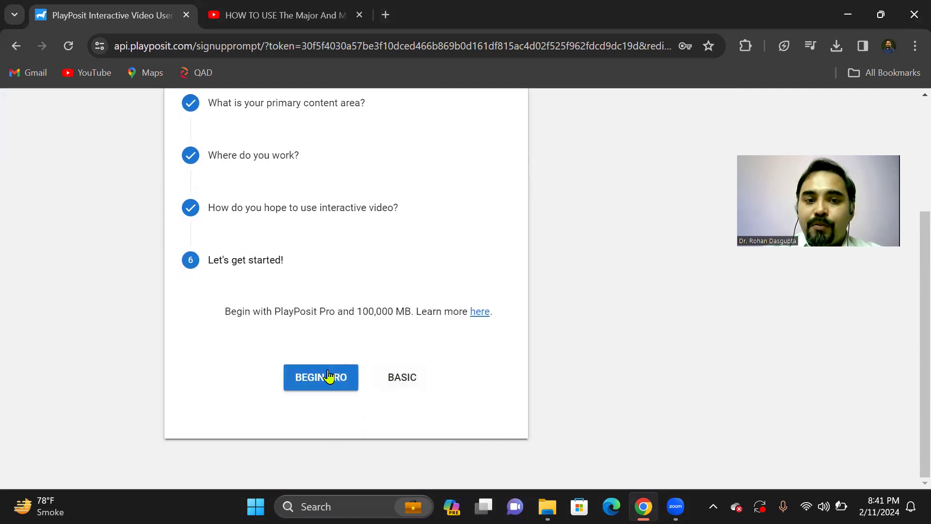
click(413, 382)
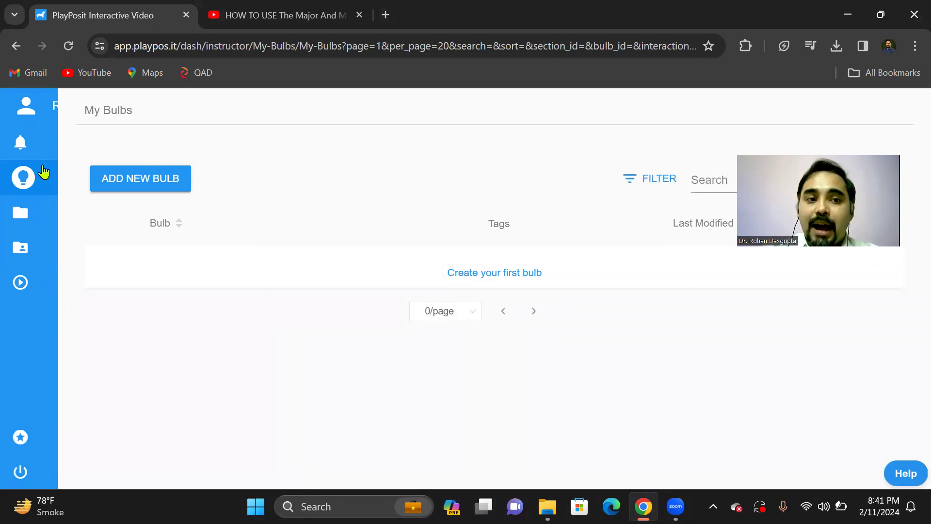
Step: Create a first class named "Guitar Lessons" and save it
mouse_move(38, 201)
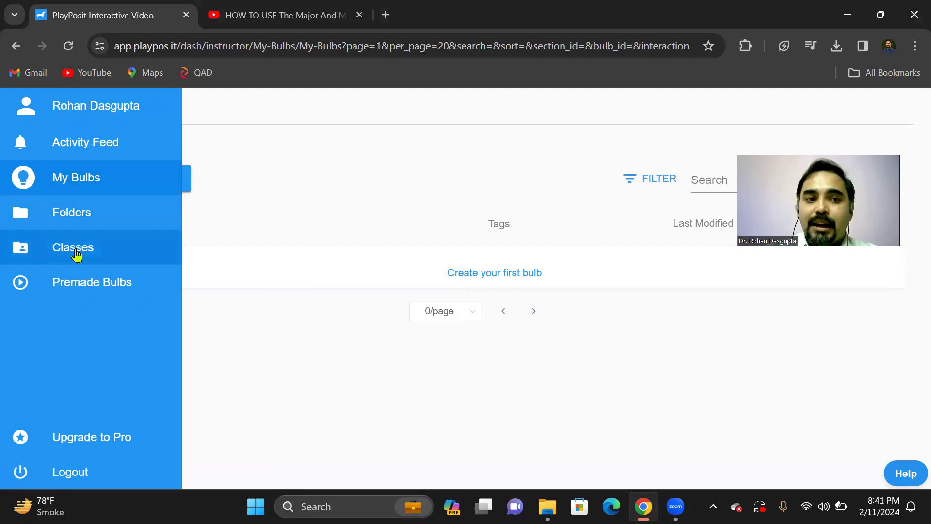
click(74, 252)
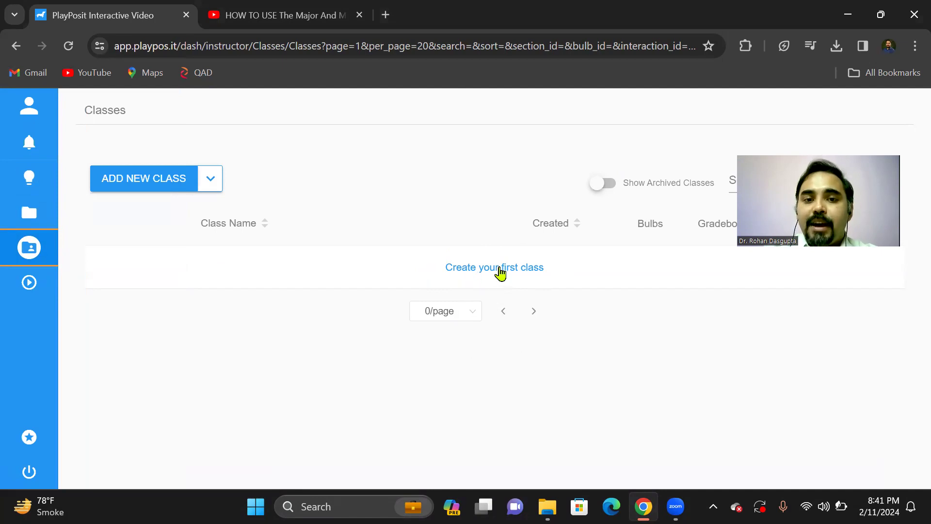
click(501, 272)
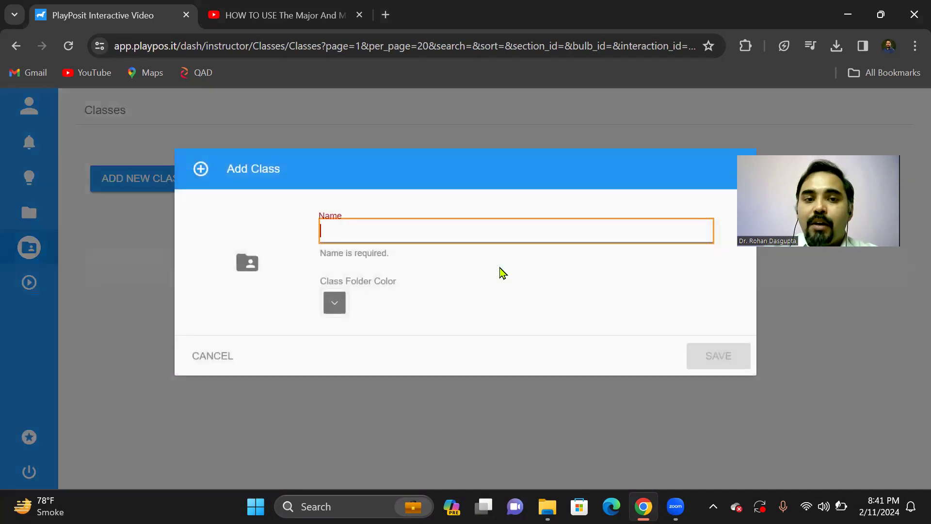
key(Caps_Lock)
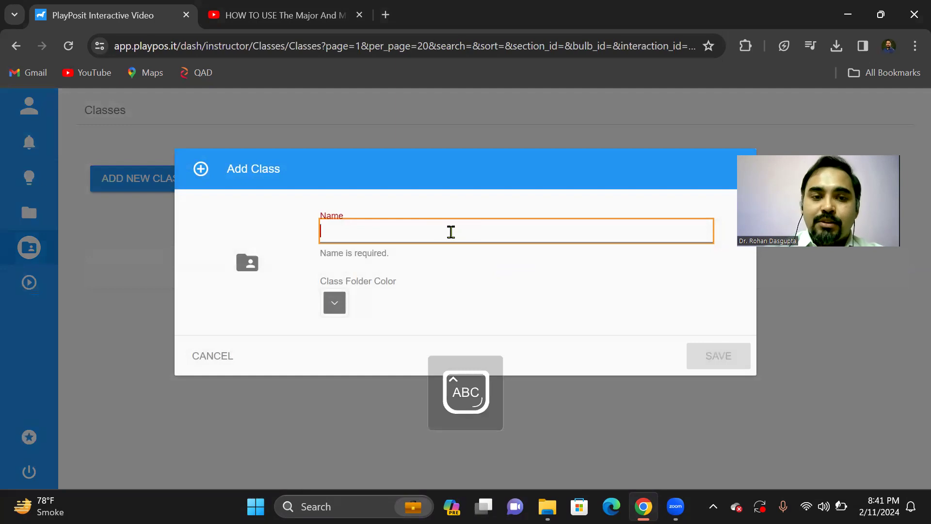
text(G)
key(Caps_Lock)
text(u)
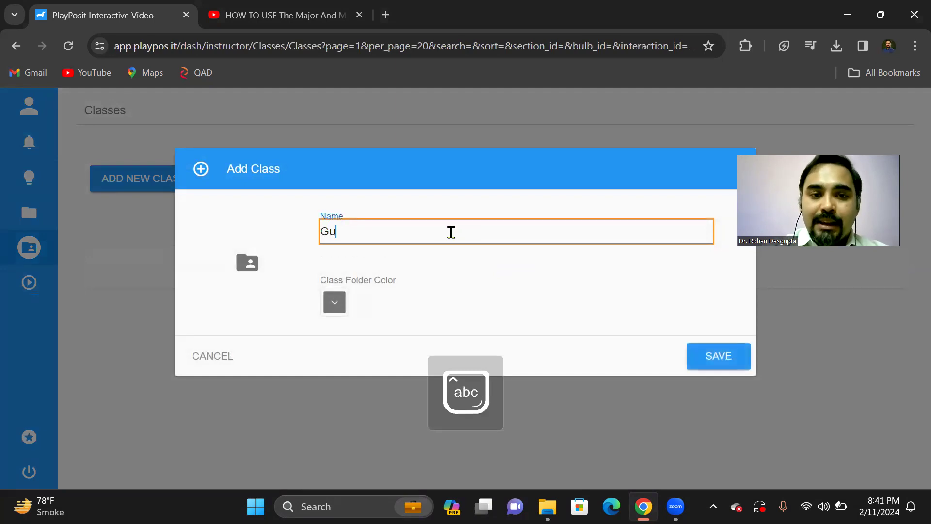
text(itar)
key(Caps_Lock)
text(L)
key(Caps_Lock)
text(essons)
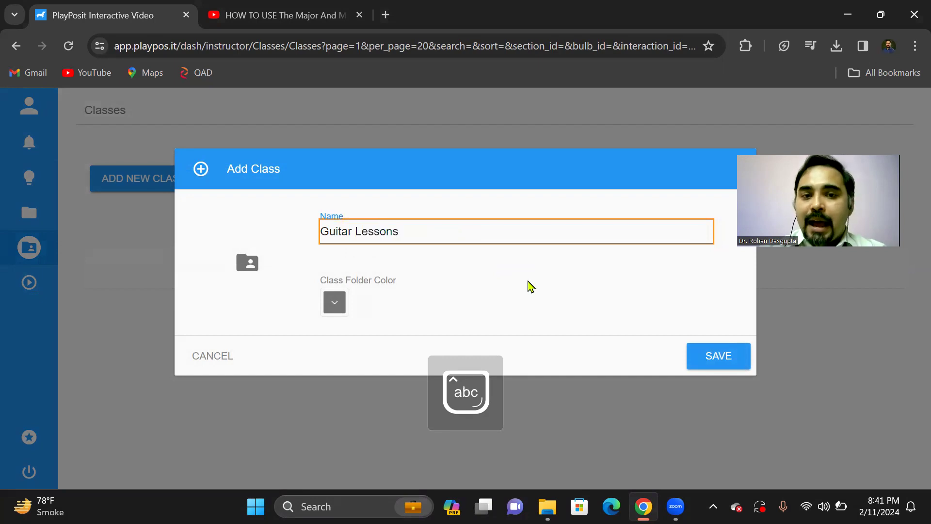
click(719, 360)
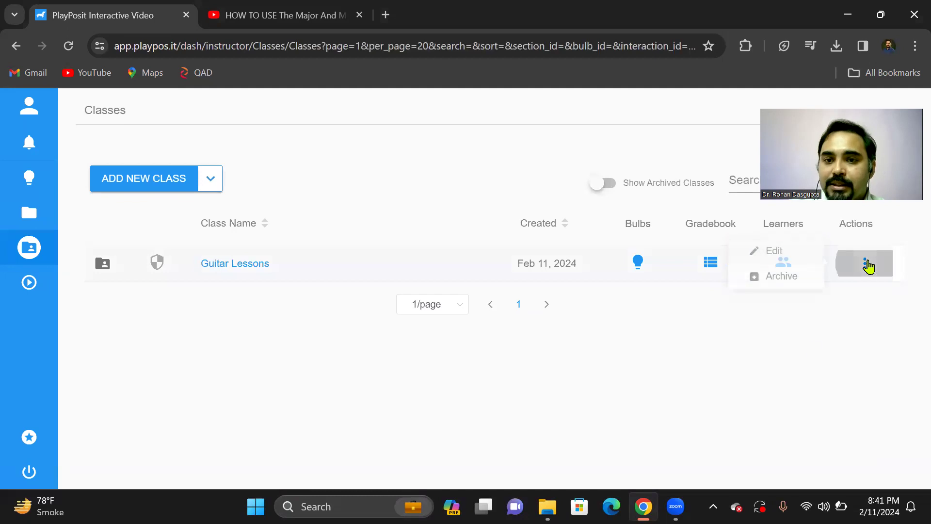
Step: Review the options for adding learners to the Guitar Lessons class, by code, URL or file upload
click(786, 263)
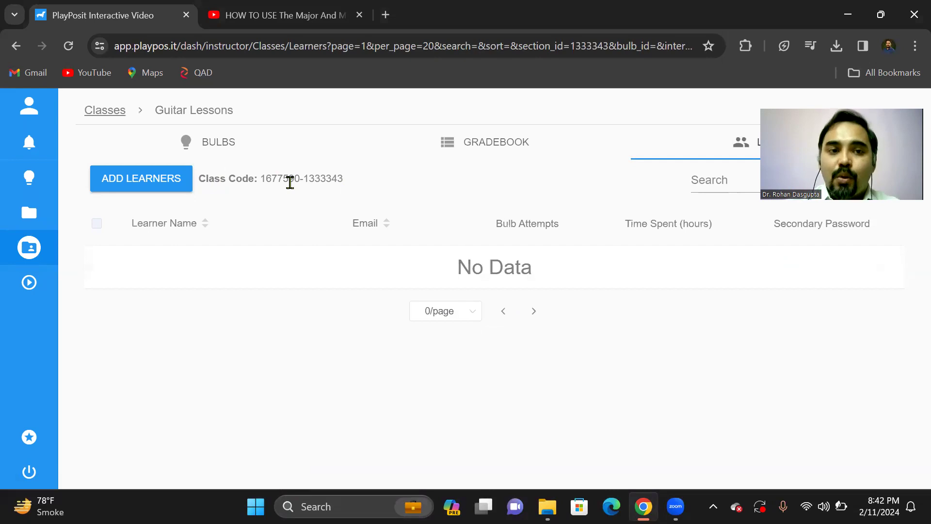
click(151, 180)
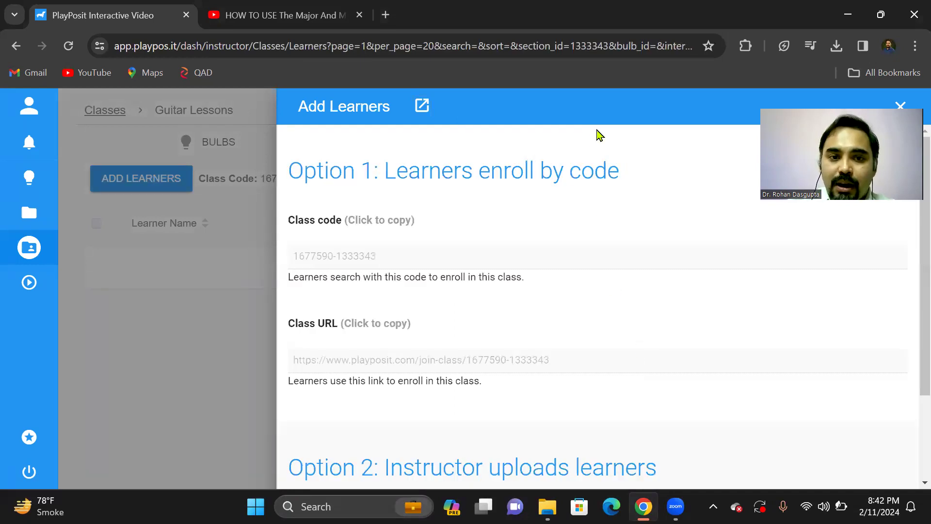
scroll(597, 373, down, 2)
scroll(595, 374, down, 1)
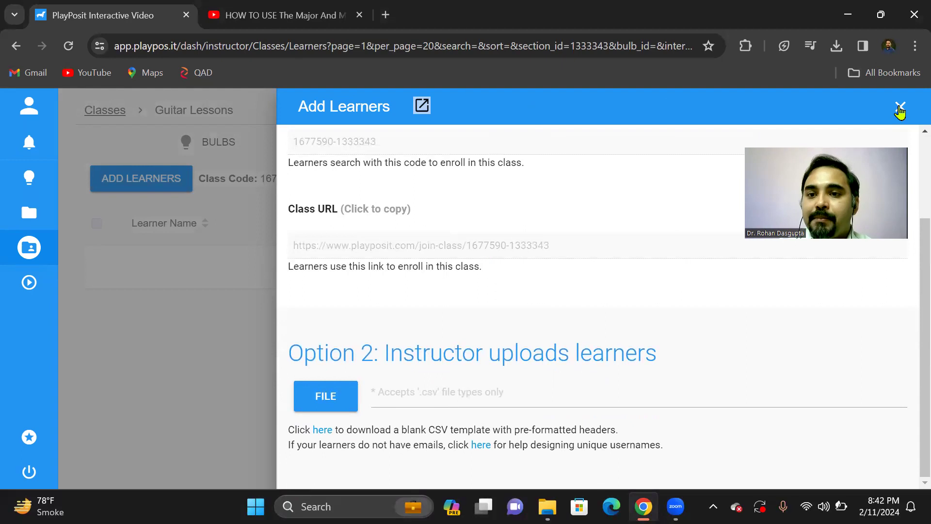
click(899, 108)
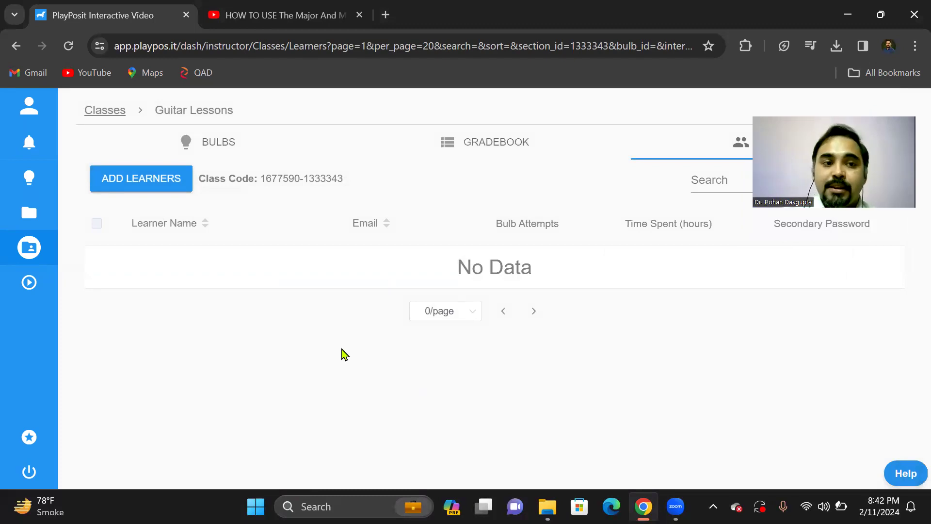
Step: Go to the personal bulbs list and create a first bulb
mouse_move(38, 177)
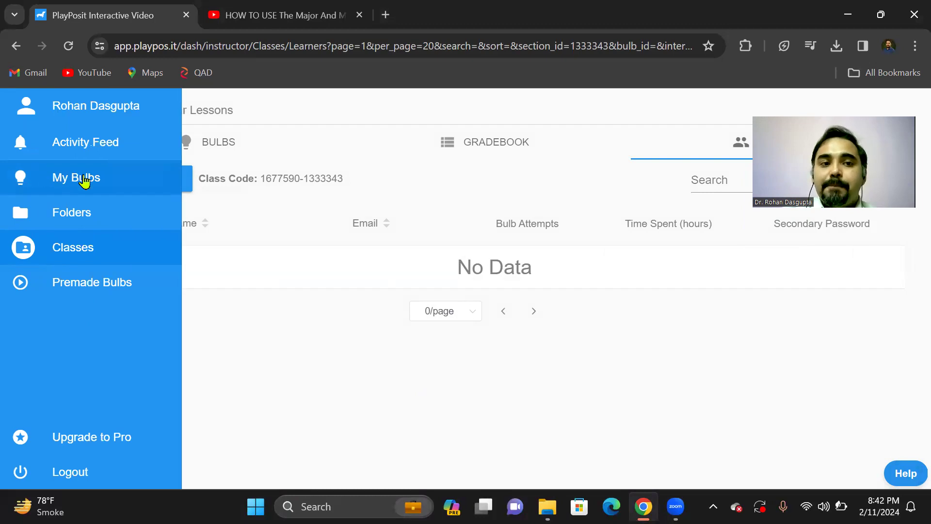
click(81, 178)
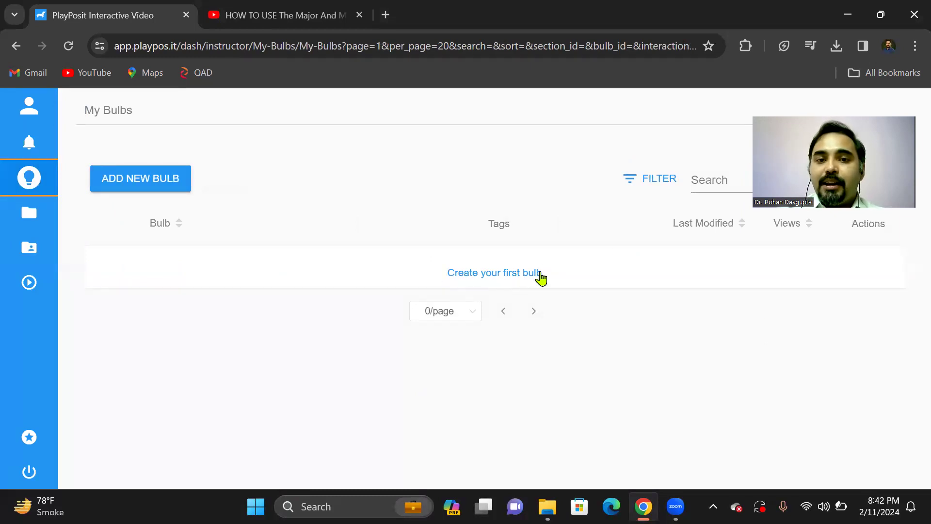
click(500, 277)
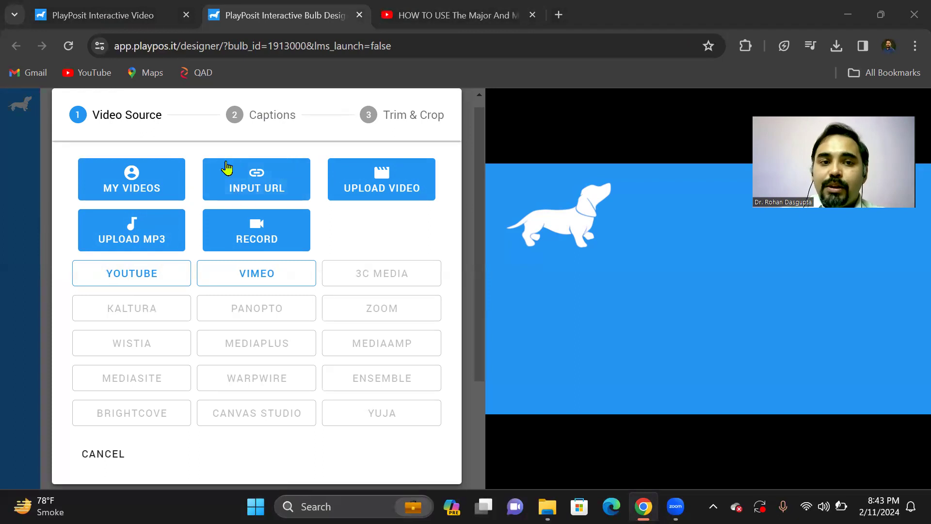
Step: Switch to YouTube and copy the share link of the "HOW TO USE The Major And Minor Pentatonic Scales Guitar" video
click(487, 8)
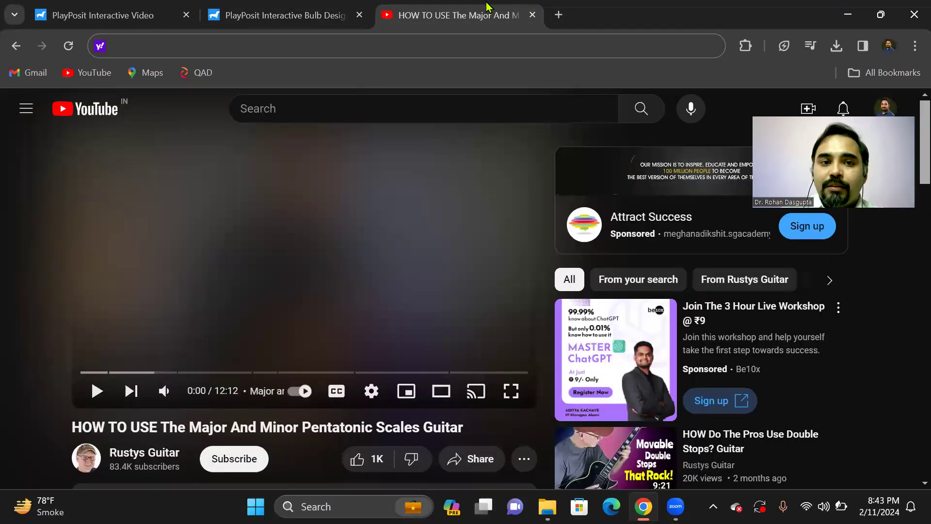
scroll(320, 362, down, 1)
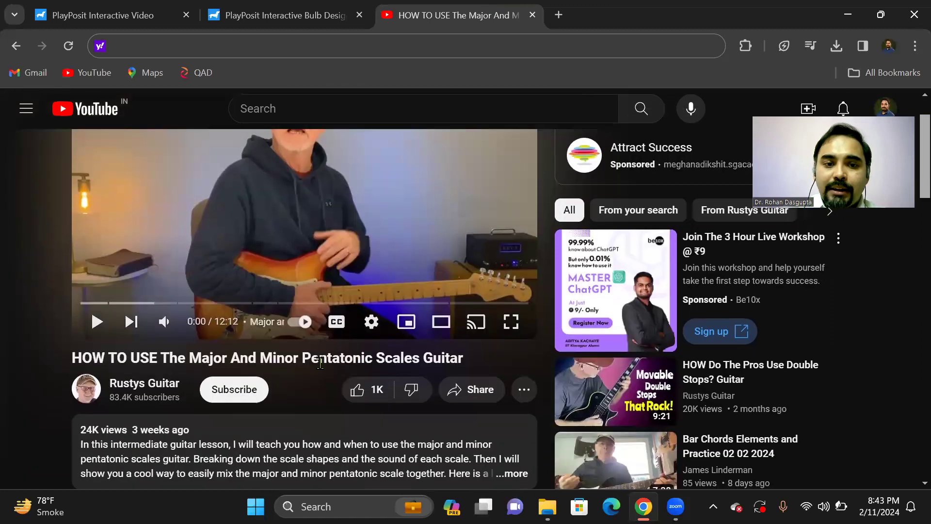
click(473, 391)
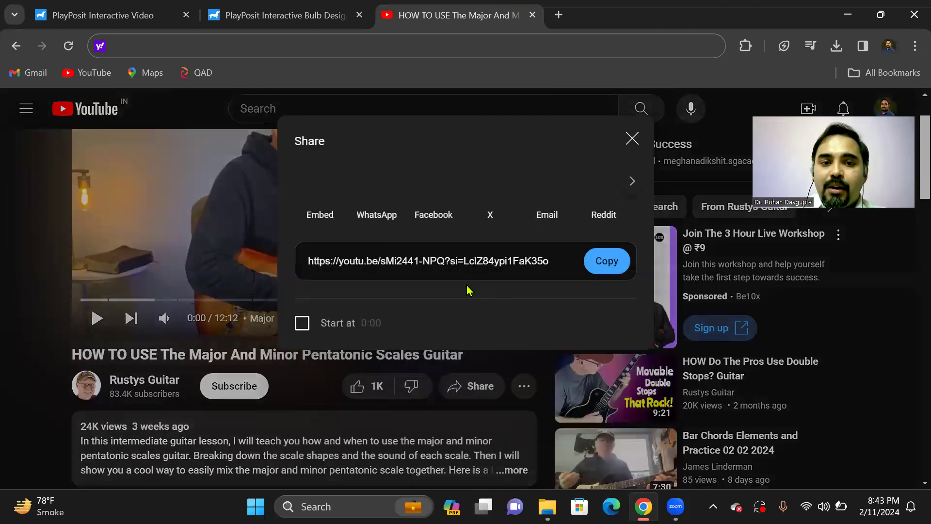
click(606, 322)
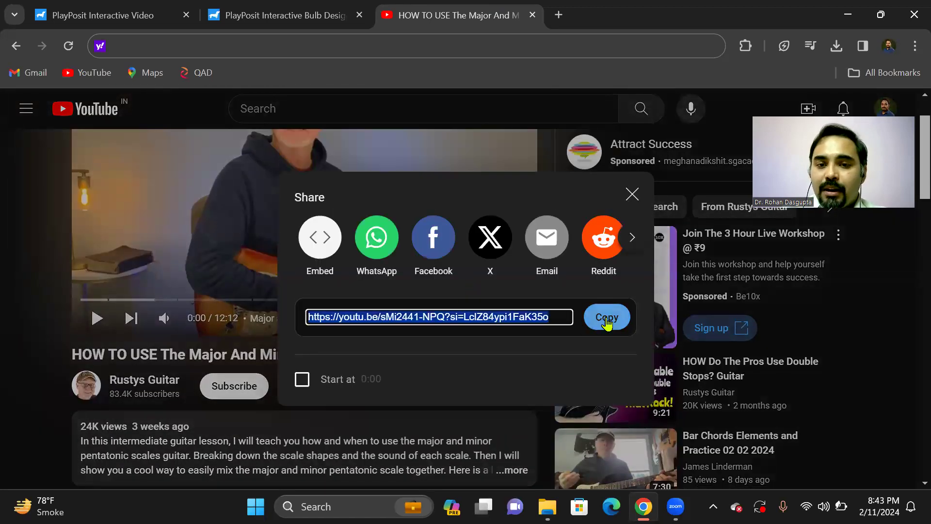
Step: Back in the PlayPosit bulb designer, paste the copied YouTube link as the URL video source and finish adding the video
click(291, 15)
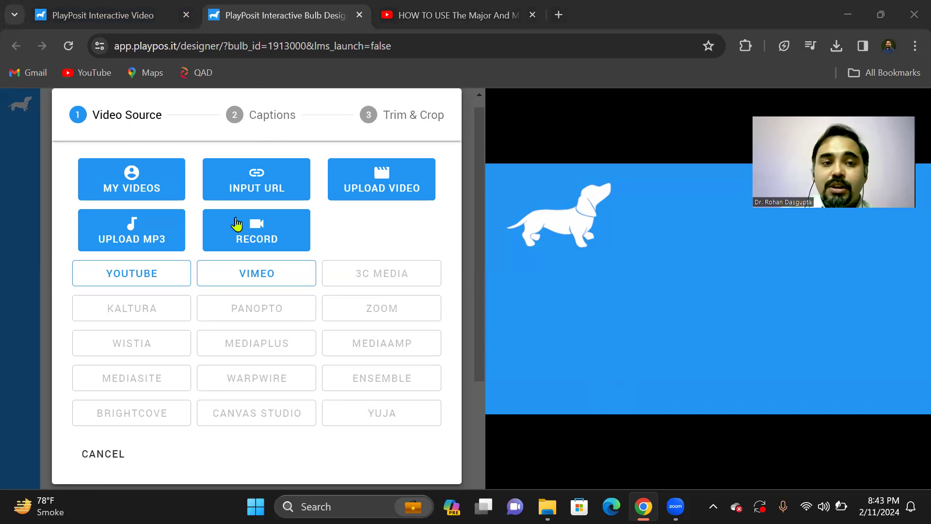
click(254, 185)
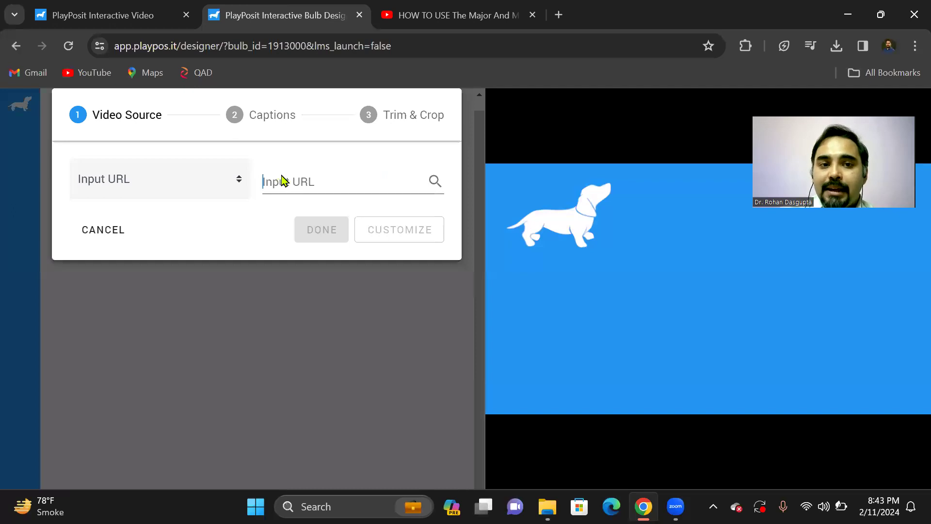
click(274, 182)
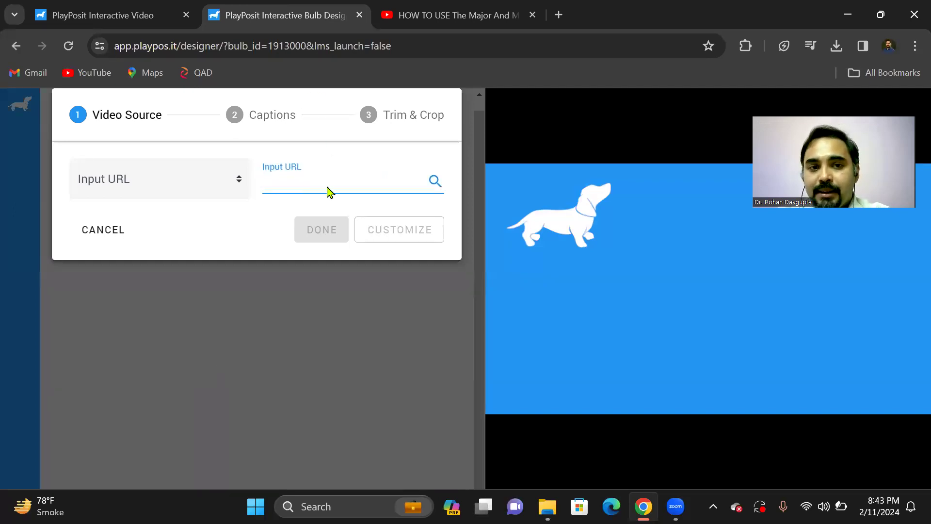
key(ctrl+v)
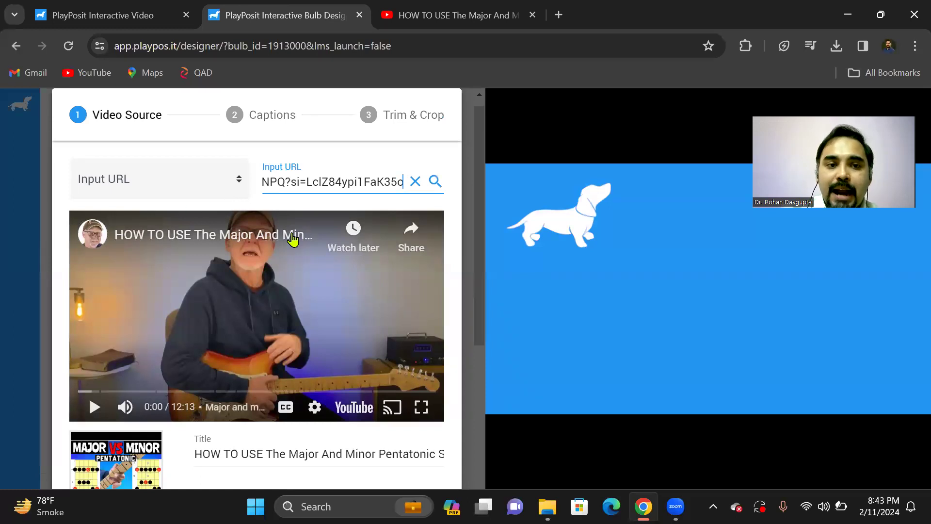
scroll(322, 305, down, 2)
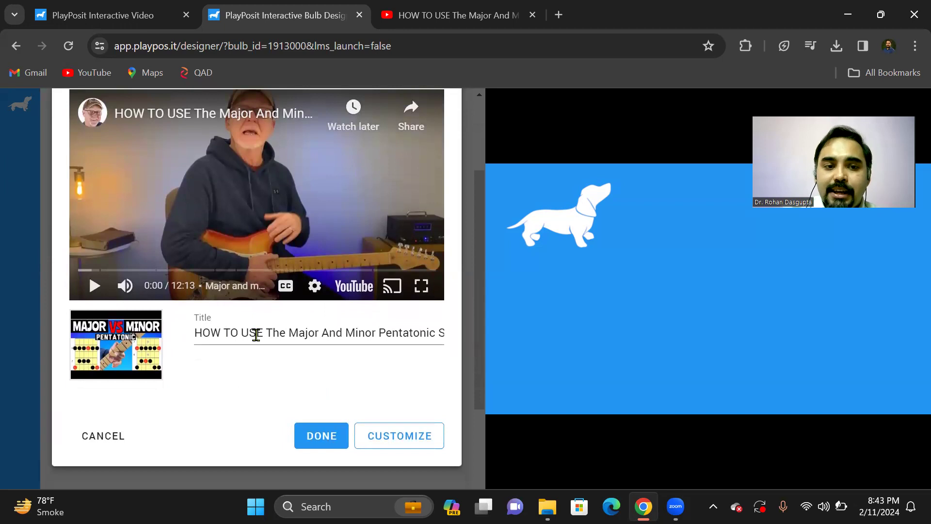
scroll(353, 392, up, 1)
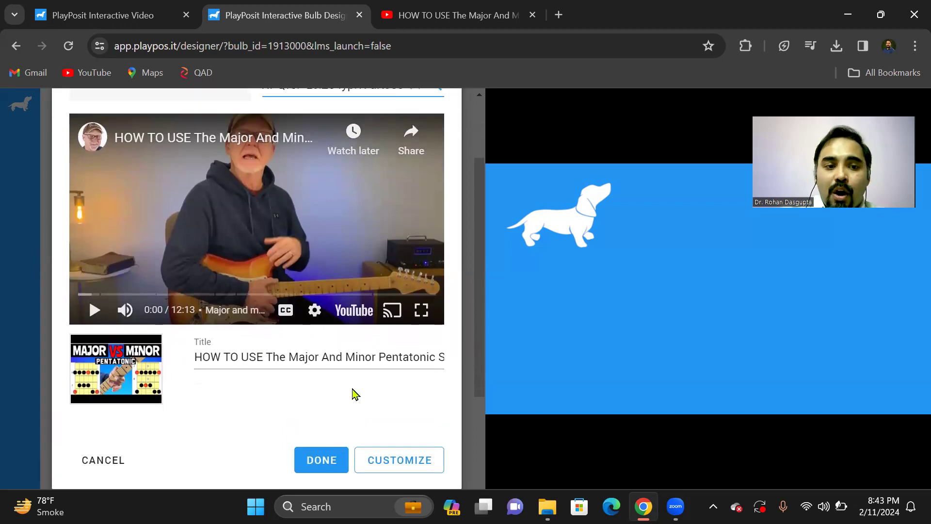
scroll(354, 393, down, 1)
click(322, 412)
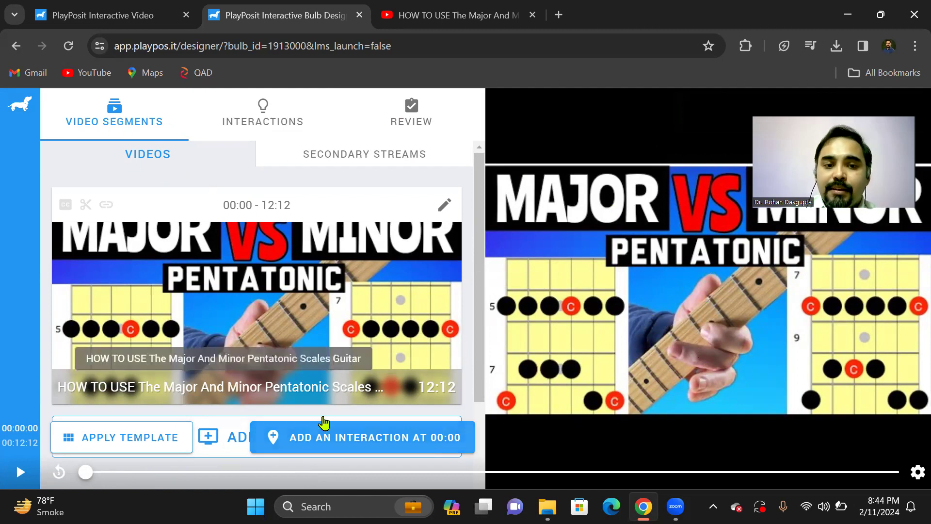
Step: Start a multiple choice question interaction at 02:39 in the video
click(264, 109)
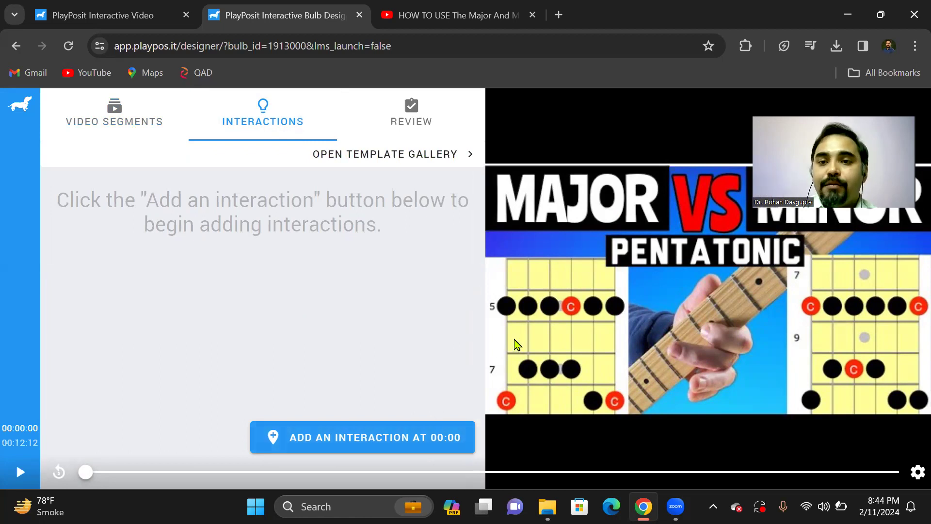
click(88, 473)
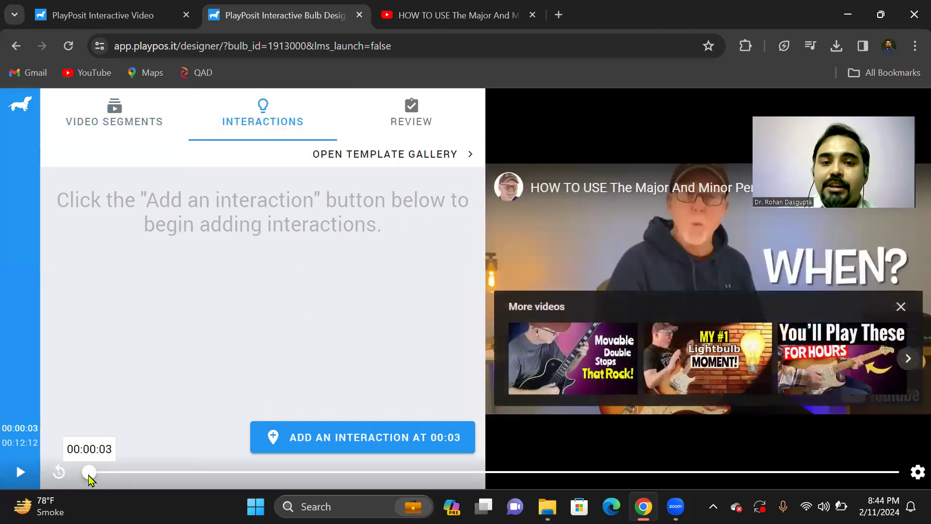
drag(89, 476, 263, 479)
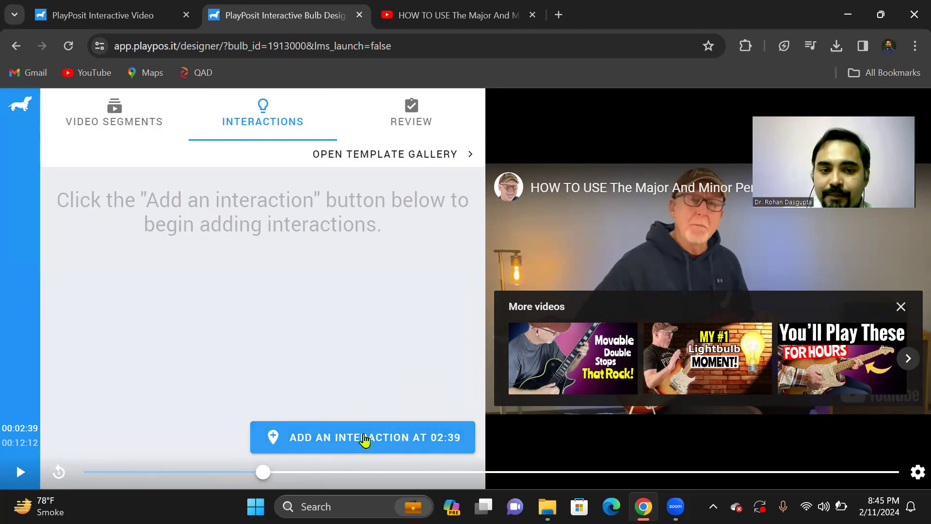
click(365, 440)
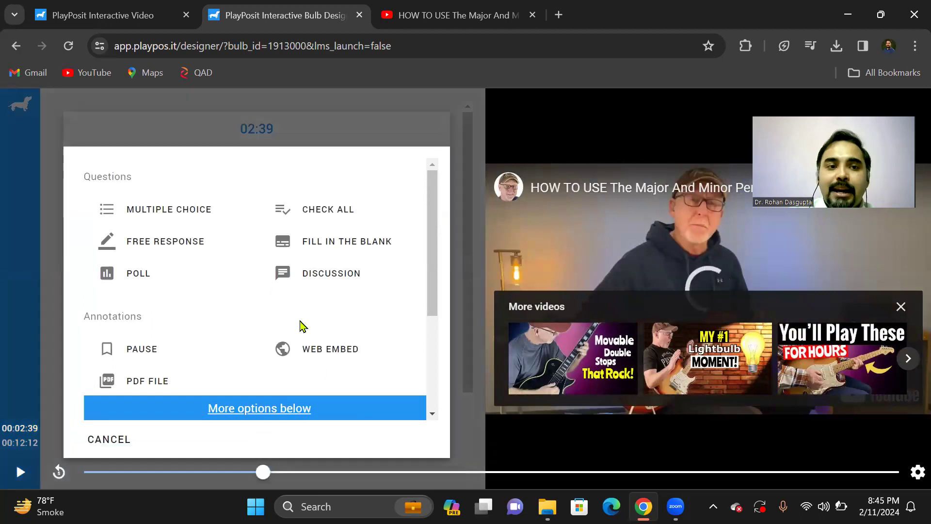
scroll(245, 336, down, 3)
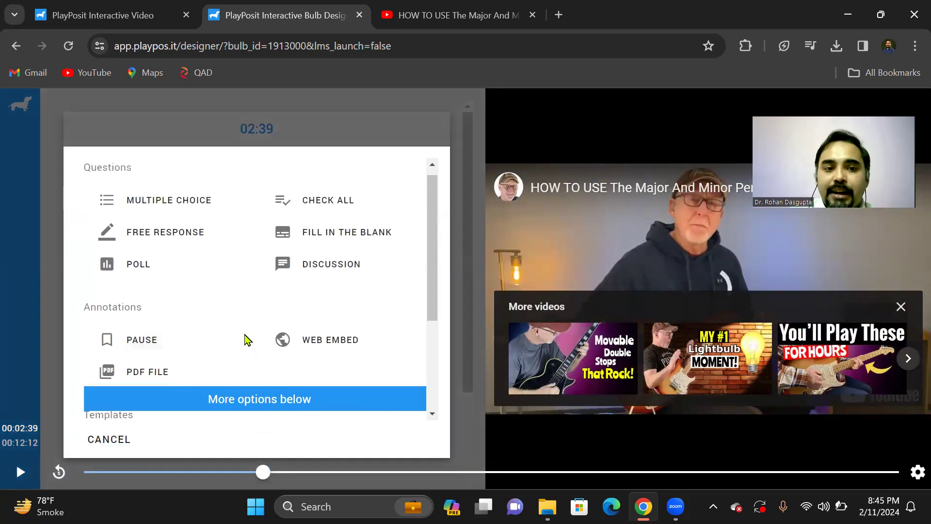
scroll(245, 337, up, 3)
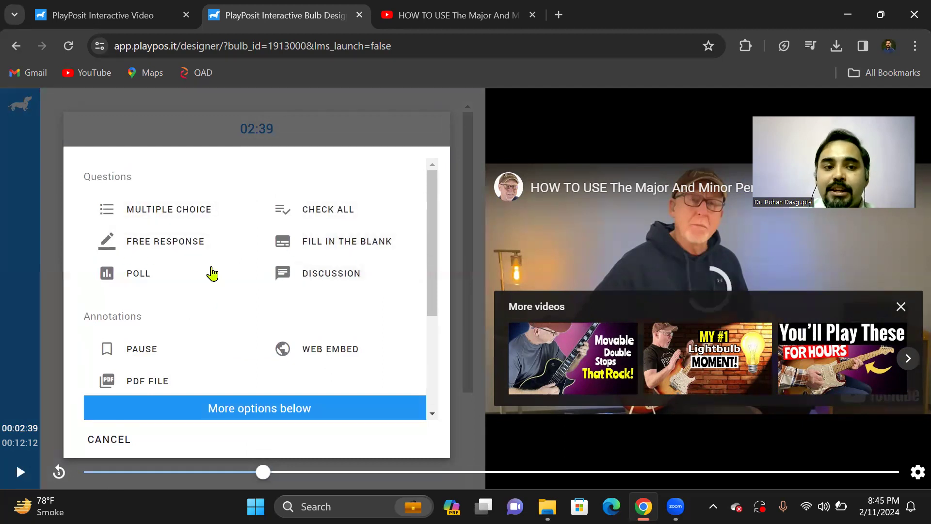
scroll(226, 326, down, 3)
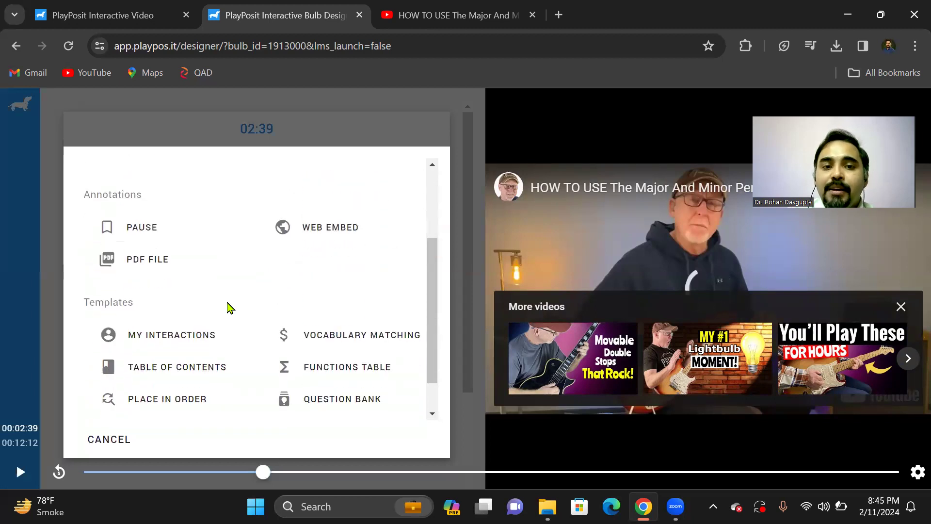
scroll(229, 307, up, 3)
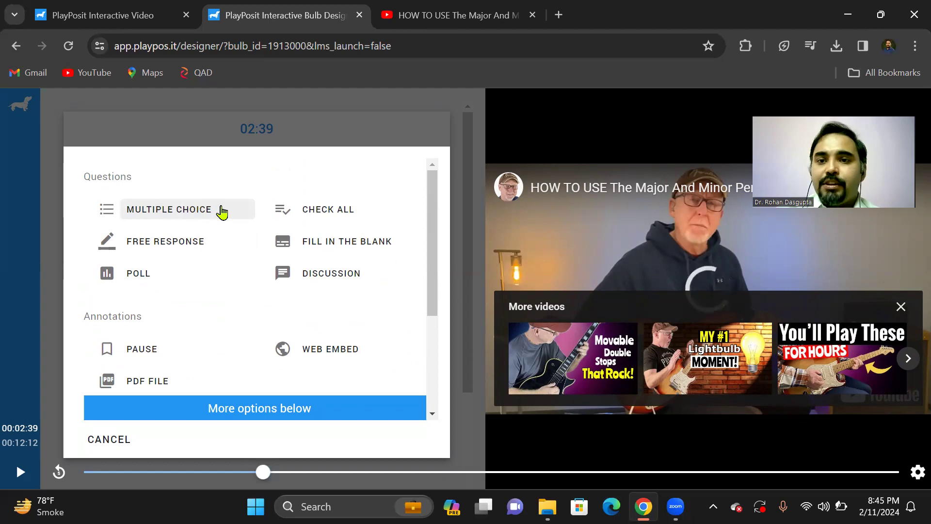
click(221, 212)
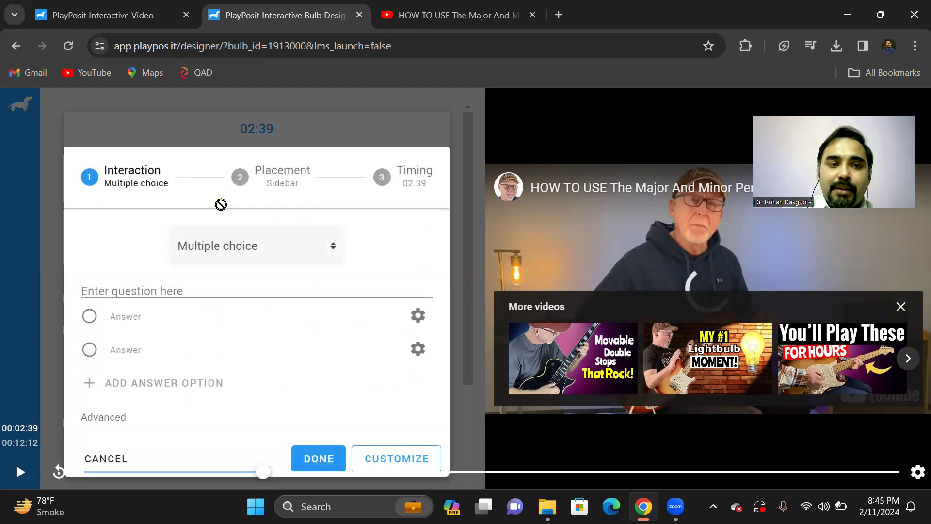
Step: Enter the question "What are the I-IV-V chords of a C major scale?"
click(129, 288)
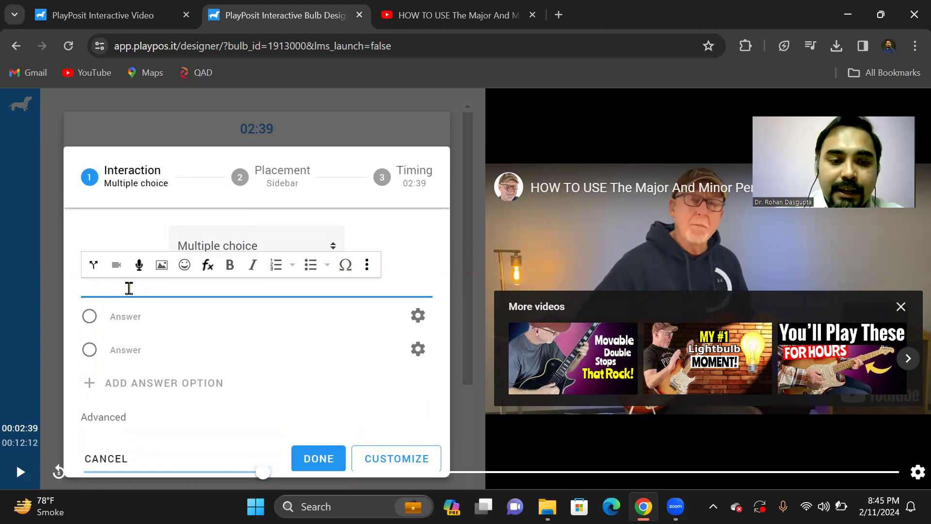
text(What are the)
key(Caps_Lock)
text(I-IV-V)
key(Caps_Lock)
text(chords of a)
key(Caps_Lock)
text(C)
key(Caps_Lock)
text(mah)
text(or scale?)
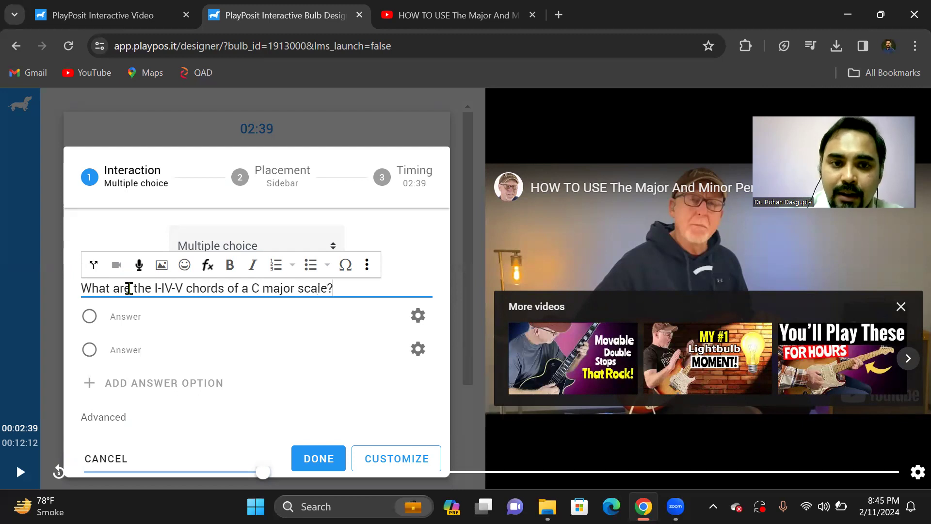
Step: Enter the answers C-D-E and C-F-G, and add a third answer option, C-G-E
click(143, 320)
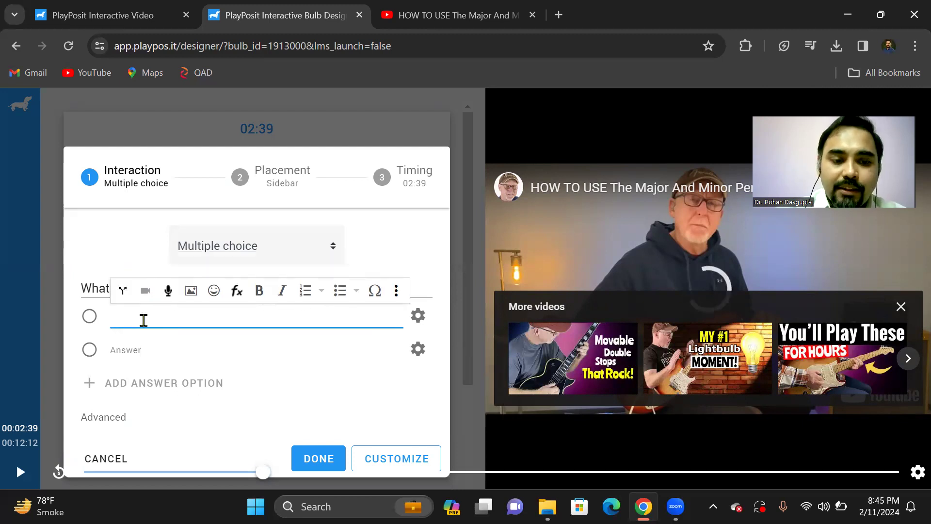
key(Caps_Lock)
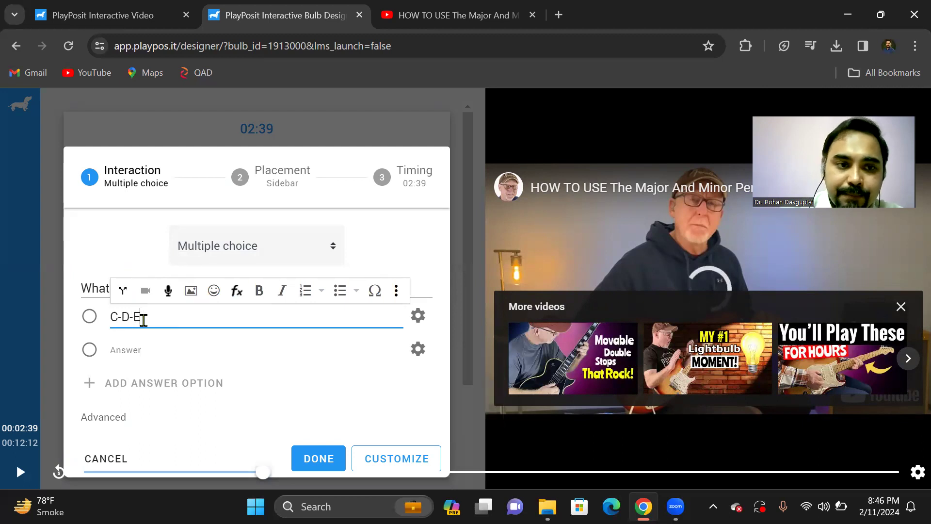
click(148, 350)
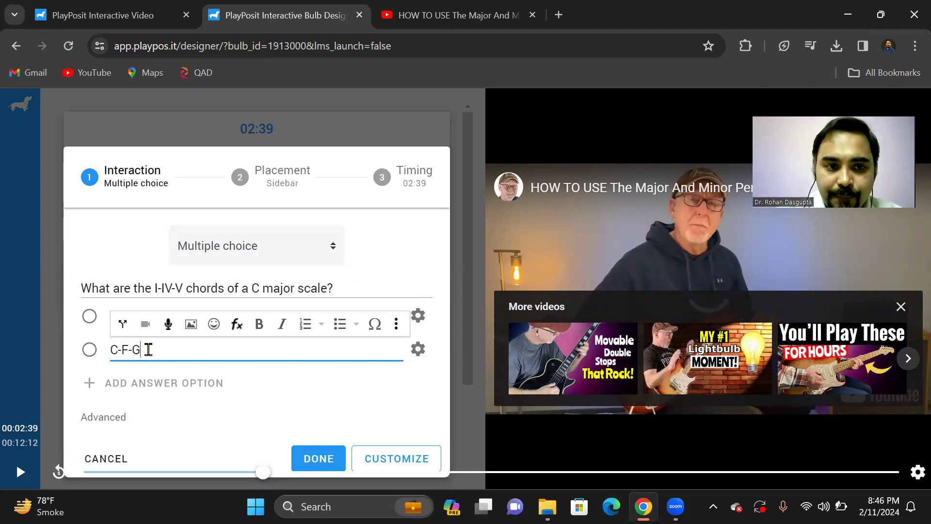
click(141, 388)
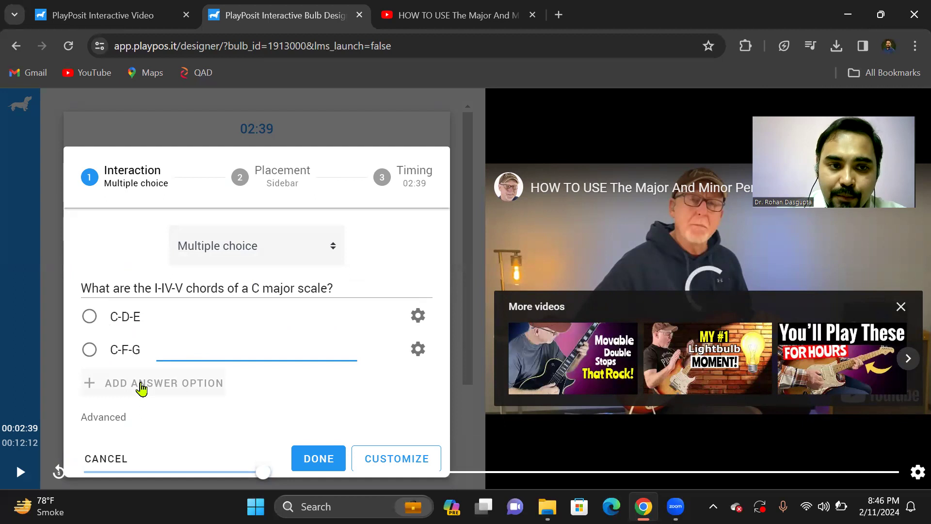
click(141, 382)
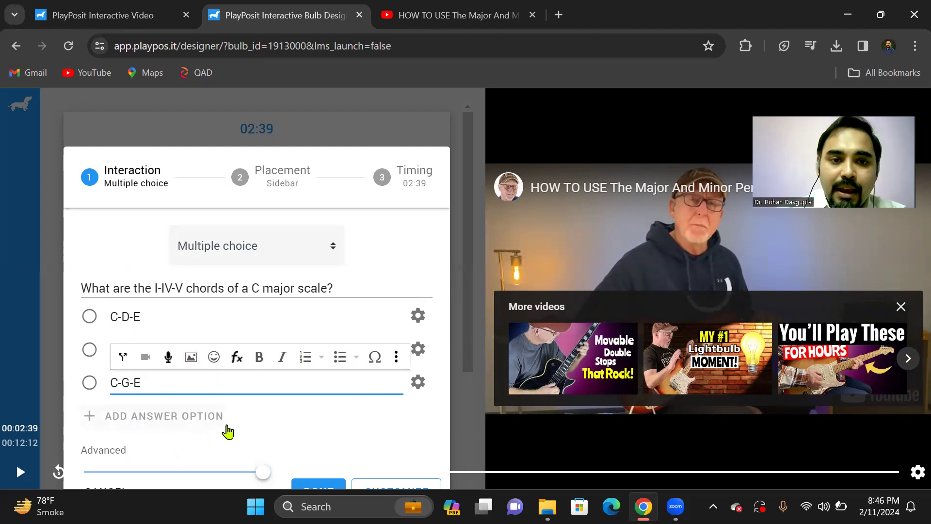
Step: Mark C-F-G as the correct answer and finish the multiple choice interaction
click(419, 353)
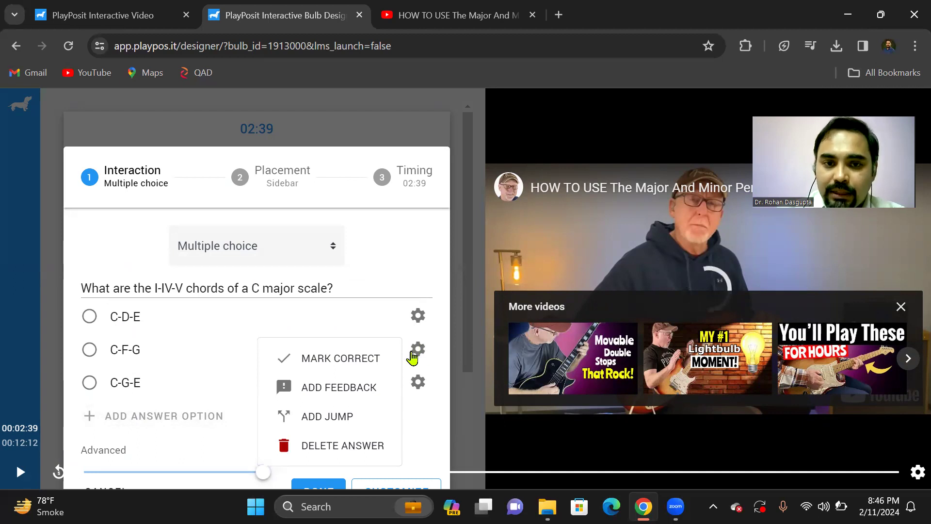
click(324, 360)
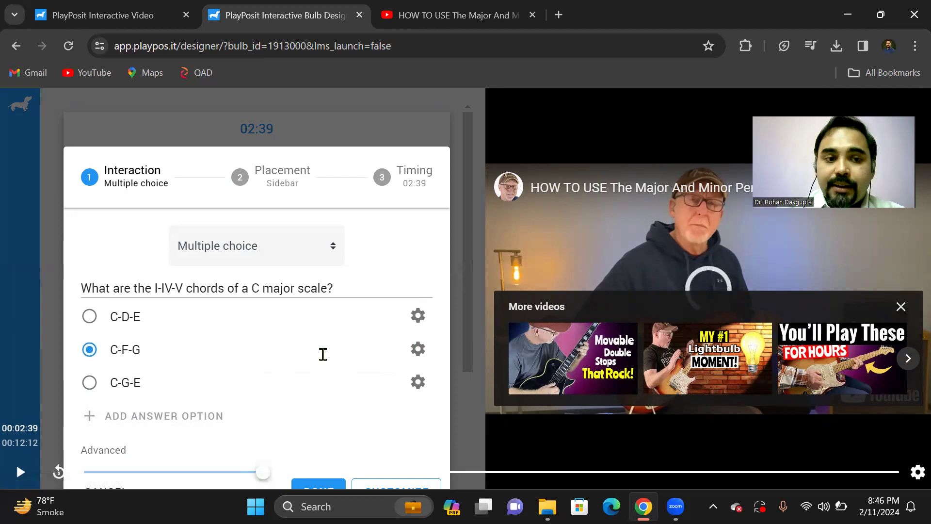
scroll(323, 354, down, 2)
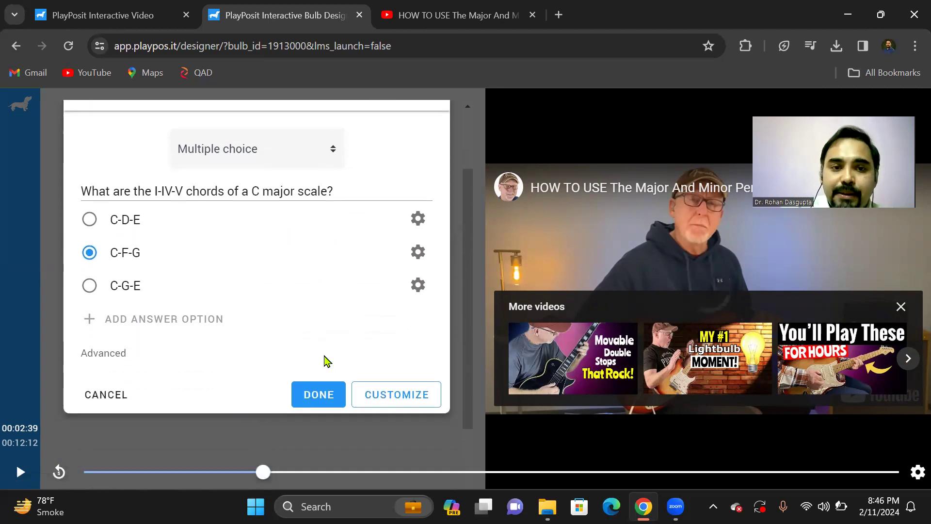
scroll(323, 362, up, 1)
scroll(324, 361, up, 1)
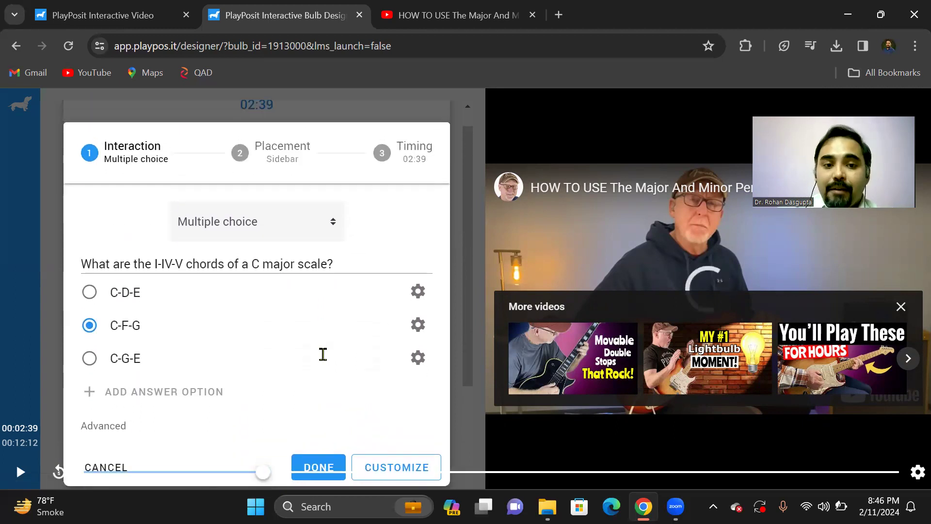
scroll(323, 354, down, 1)
click(311, 450)
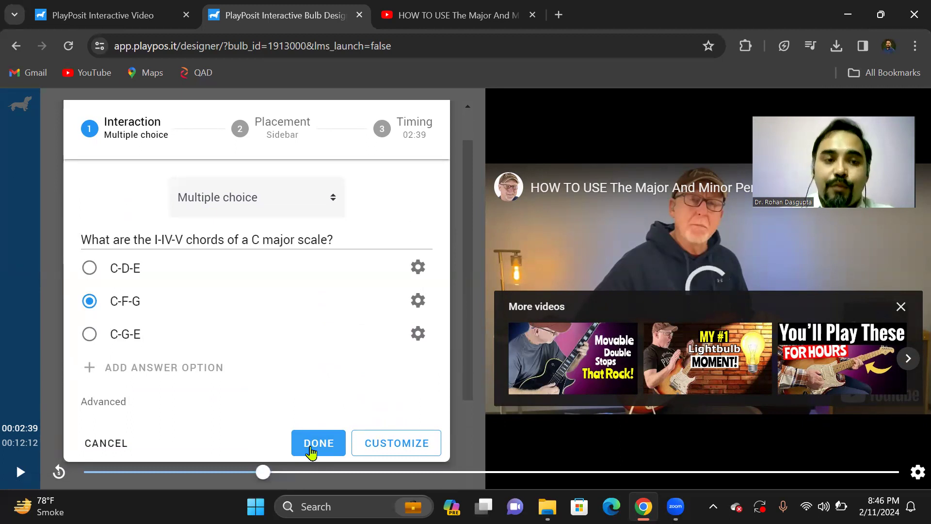
Step: Add the feedback "This is the incorrect answer." to the answer option C-D-E
click(419, 271)
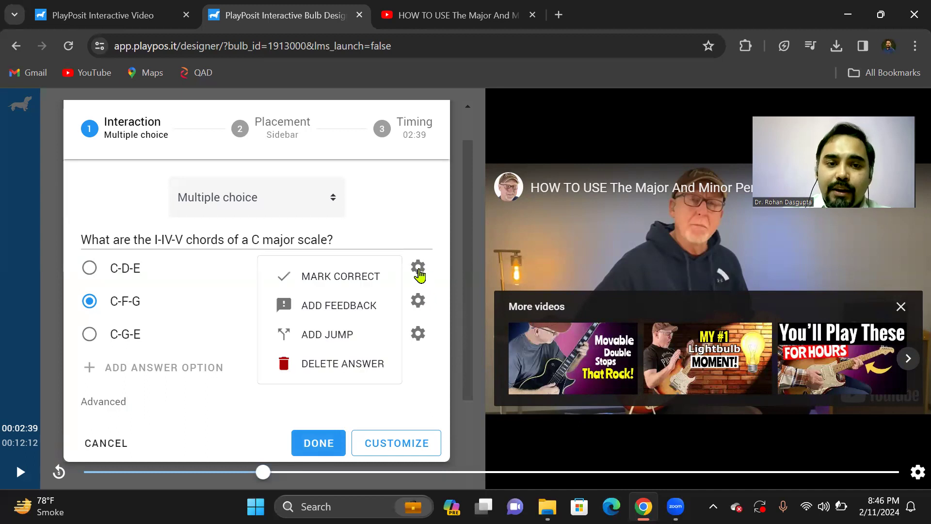
click(339, 307)
click(233, 298)
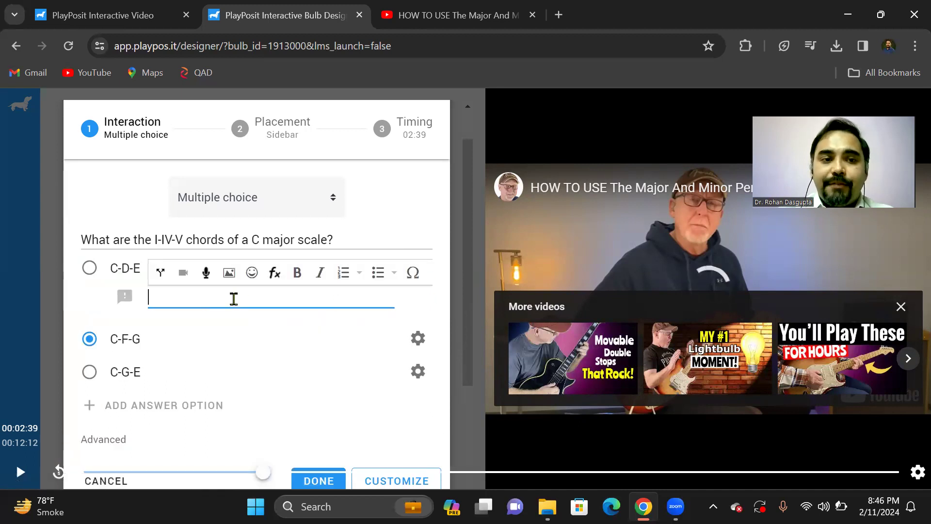
text(This is )
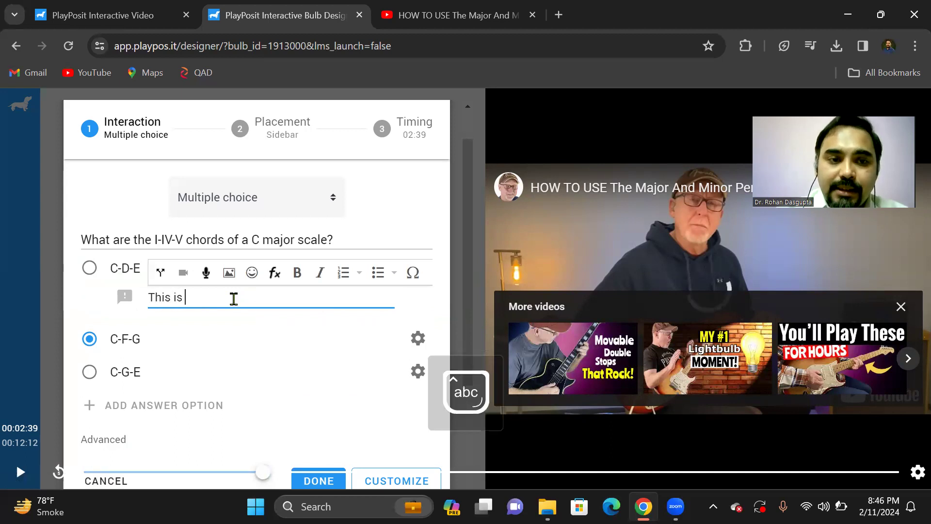
text(the incorrect a)
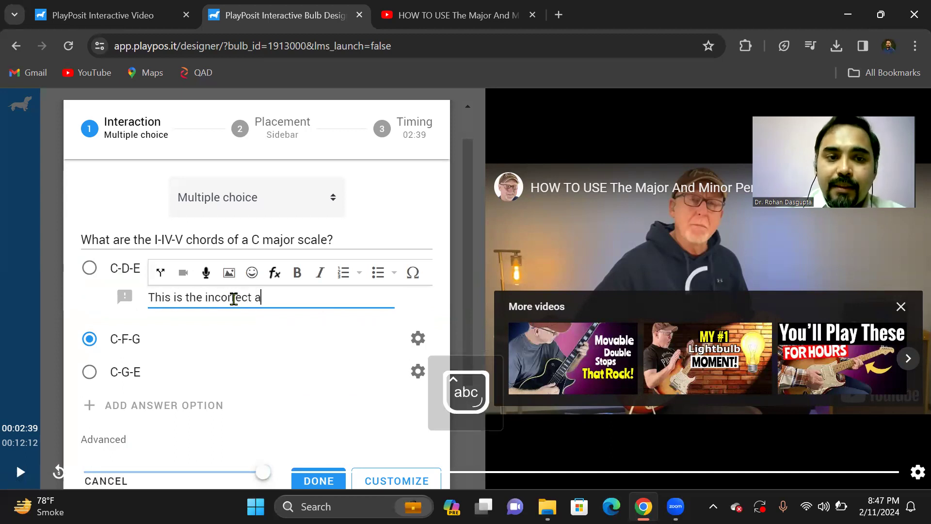
text(nswer.)
Step: Copy the C-D-E feedback text and add it as feedback to the answer option C-G-E
key(ctrl+a)
key(ctrl+c)
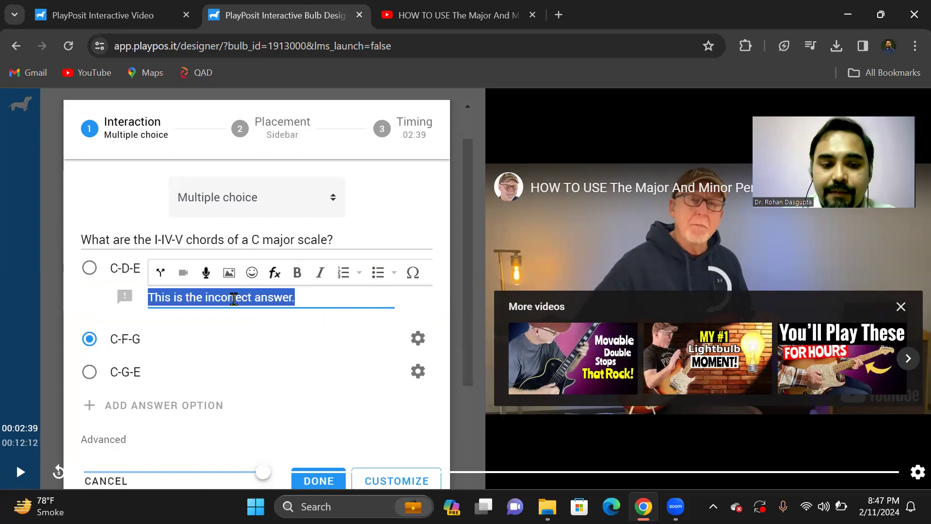
click(416, 372)
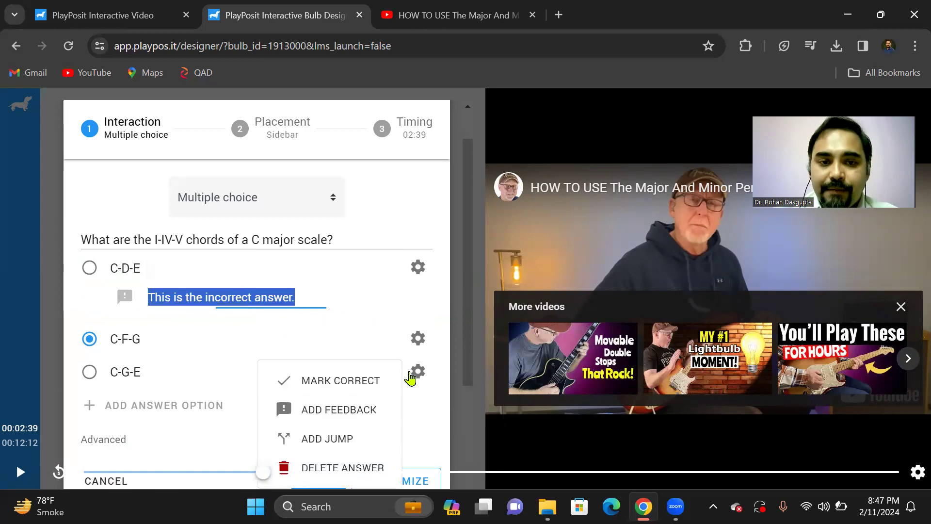
click(369, 412)
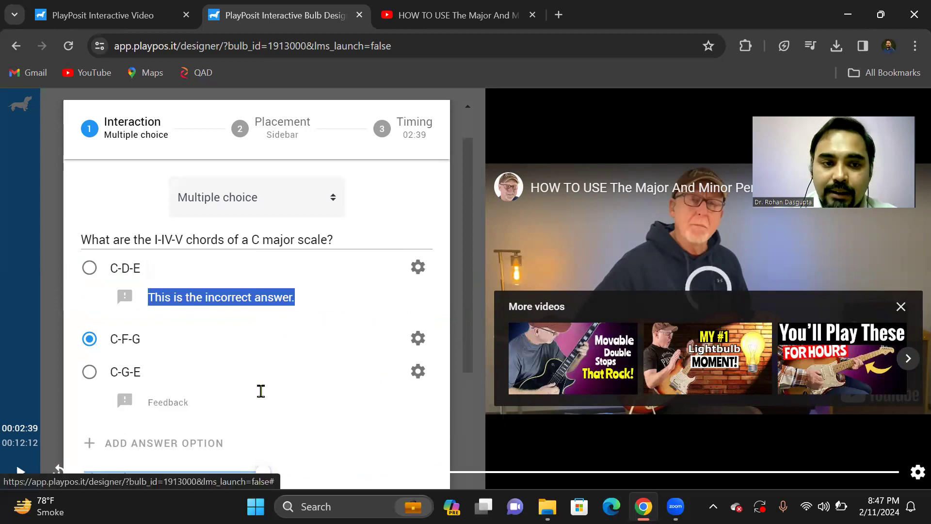
click(177, 407)
key(ctrl+v)
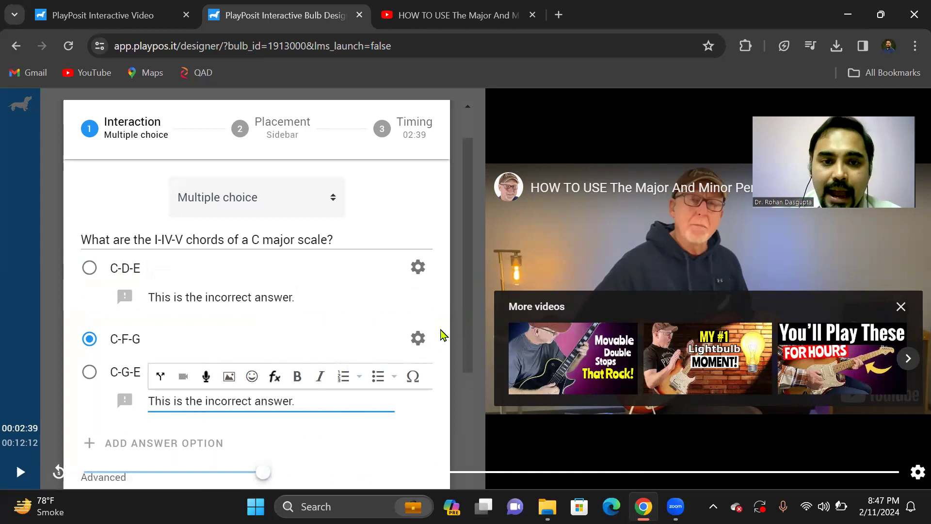
Step: Add the feedback "This is the correct answer." to the answer option C-F-G and finish the multiple choice interaction
click(416, 340)
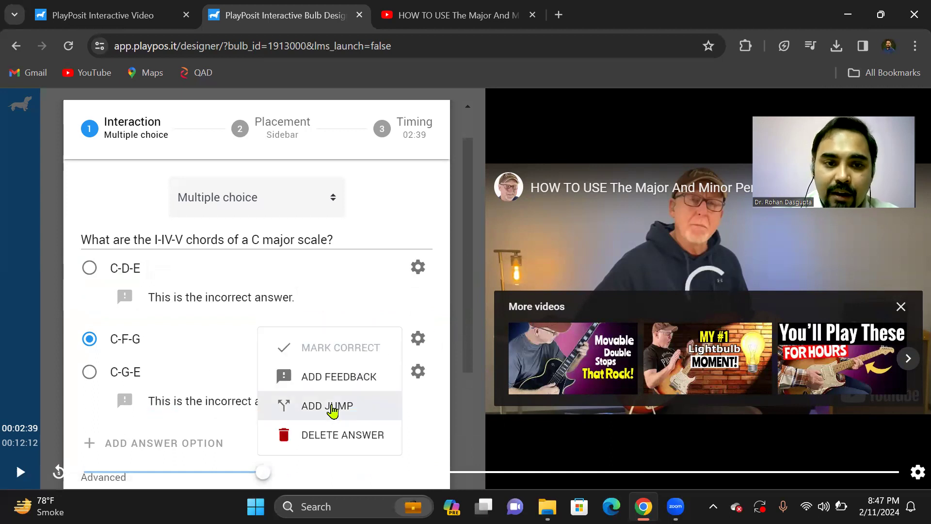
click(337, 379)
click(197, 368)
key(ctrl+v)
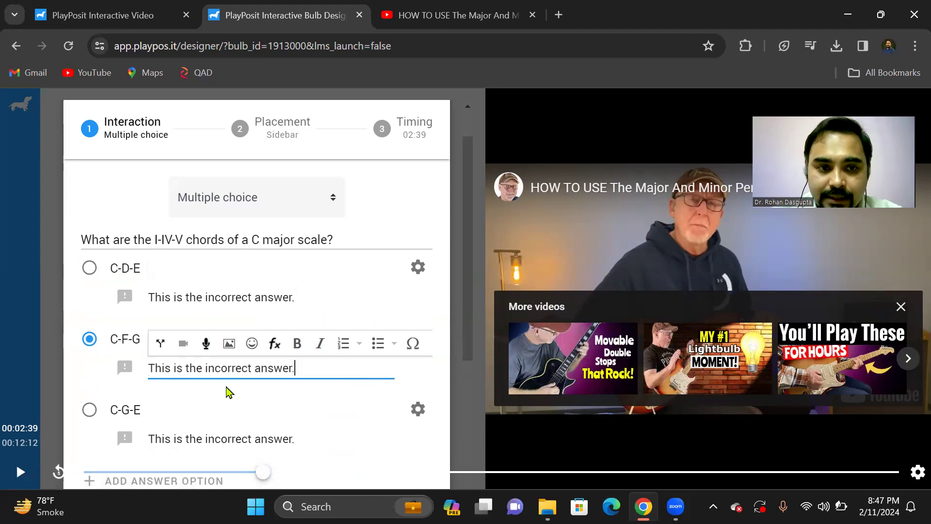
click(221, 371)
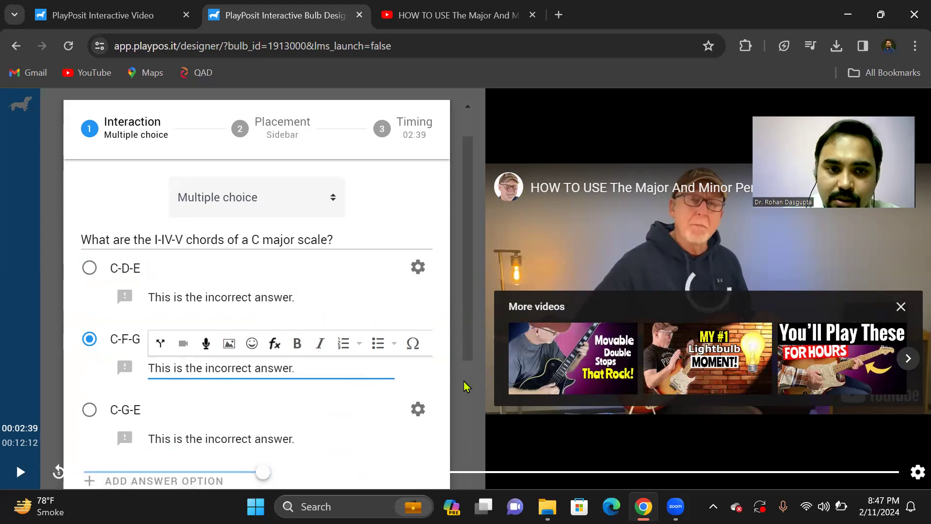
key(BackSpace)
key(BackSpace)
scroll(416, 336, down, 1)
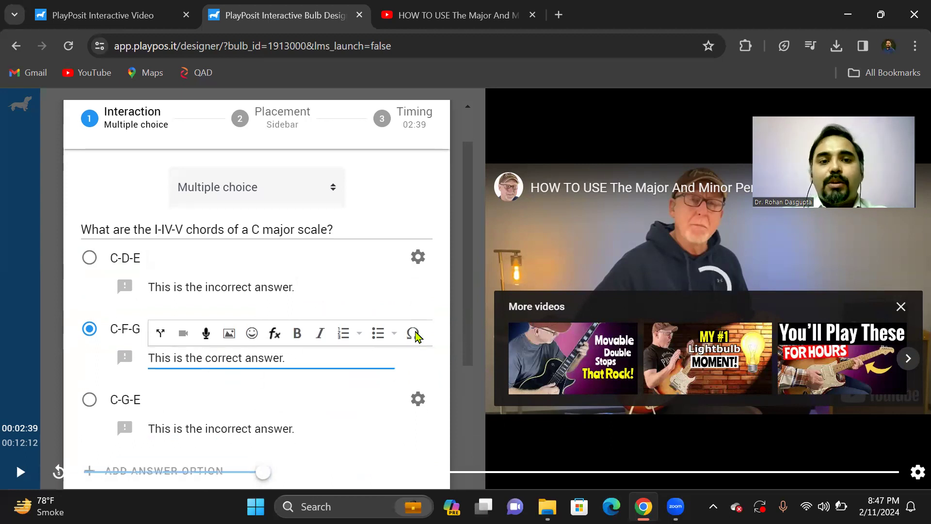
scroll(416, 335, down, 3)
scroll(417, 335, up, 2)
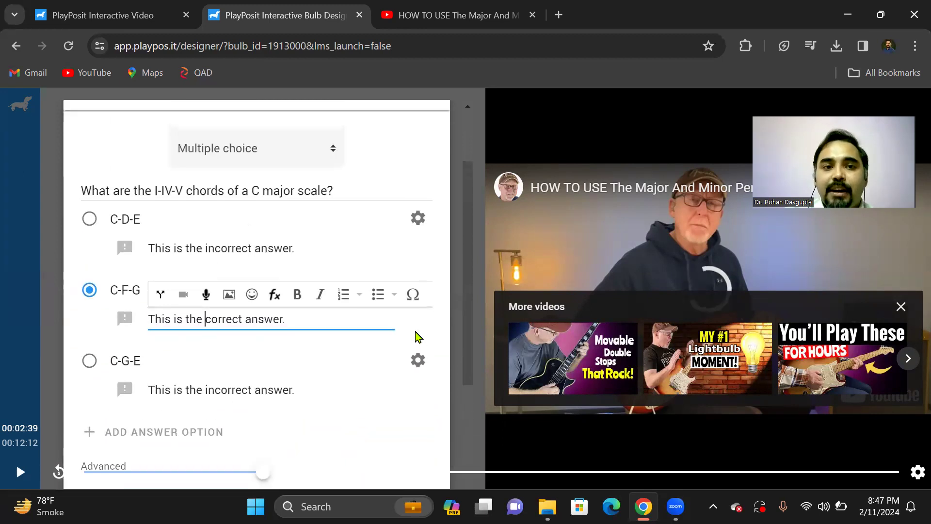
scroll(416, 336, up, 2)
scroll(416, 336, down, 3)
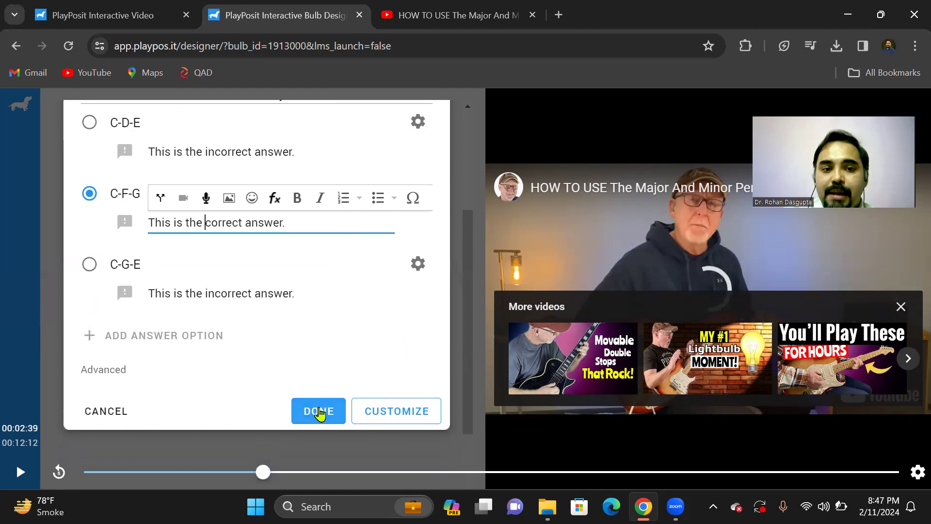
click(319, 412)
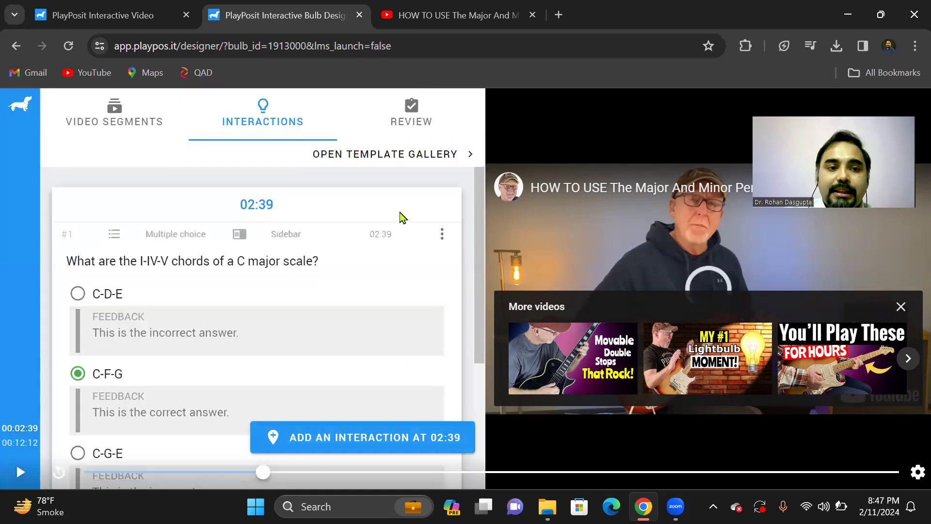
Step: Move the video position to 05:16 and start a poll interaction there
scroll(401, 223, down, 4)
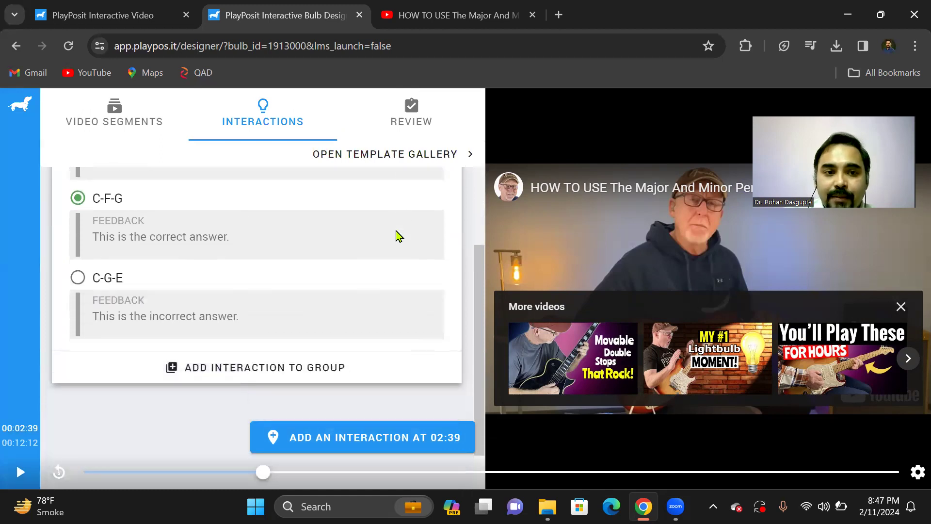
scroll(383, 286, down, 1)
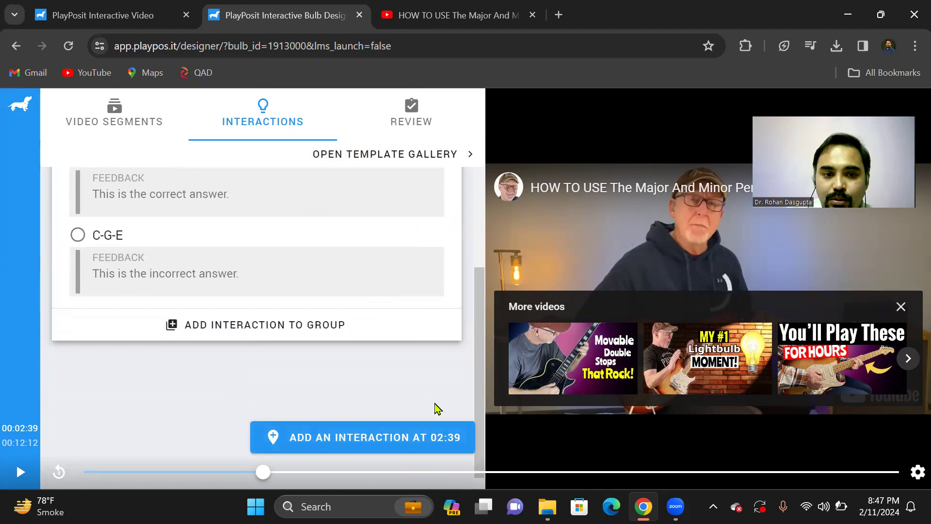
click(308, 472)
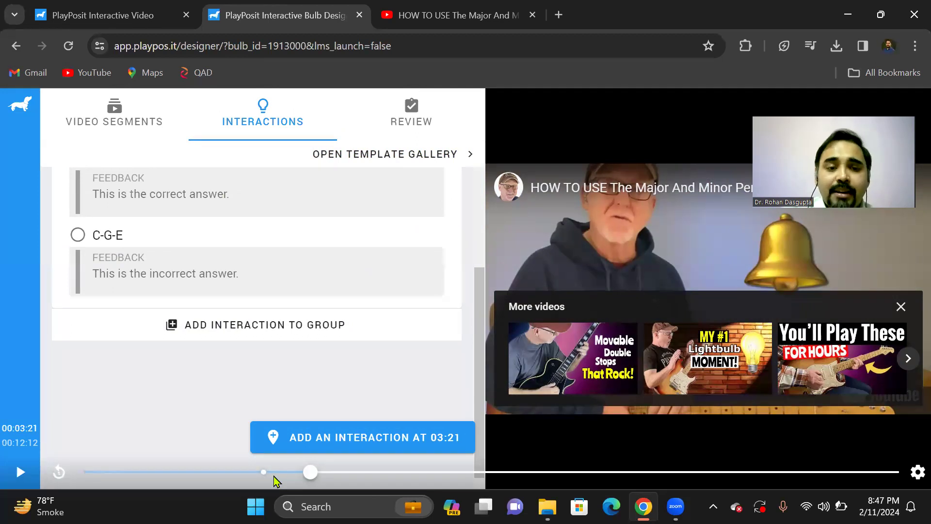
drag(310, 472, 438, 478)
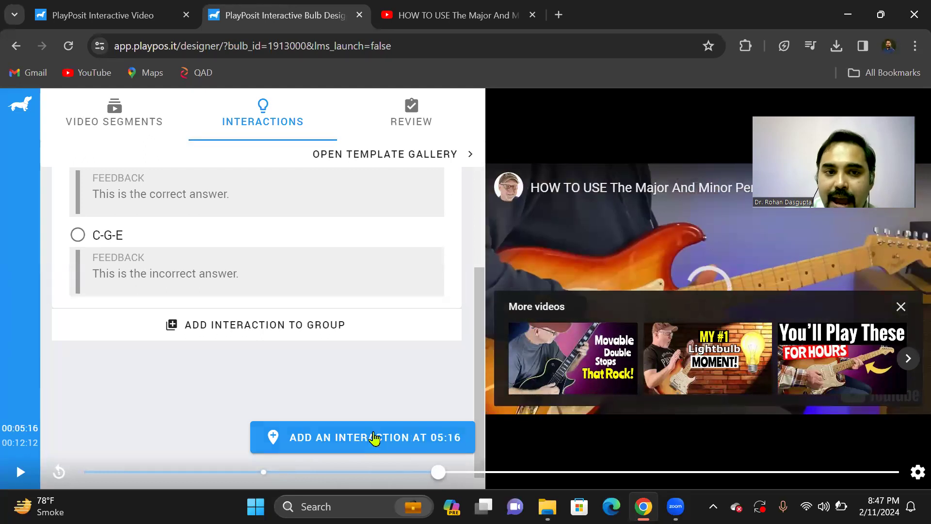
click(333, 441)
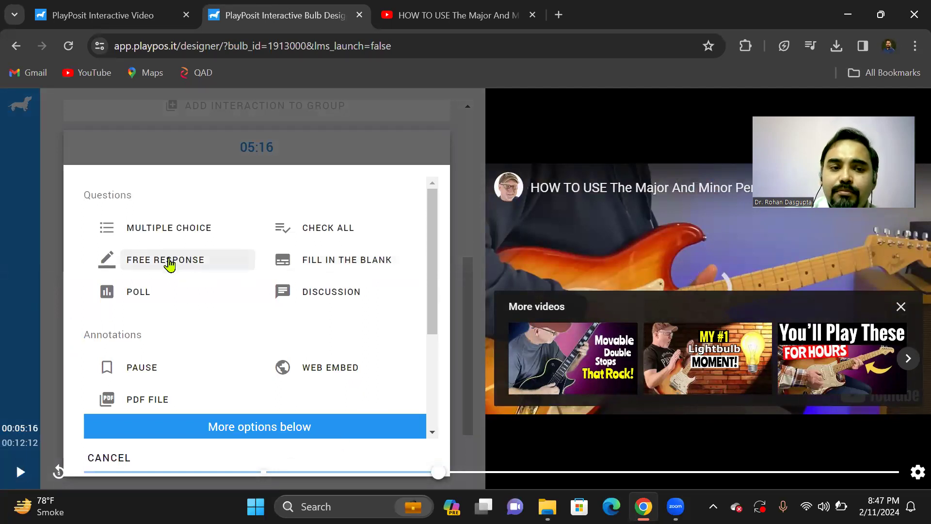
click(135, 294)
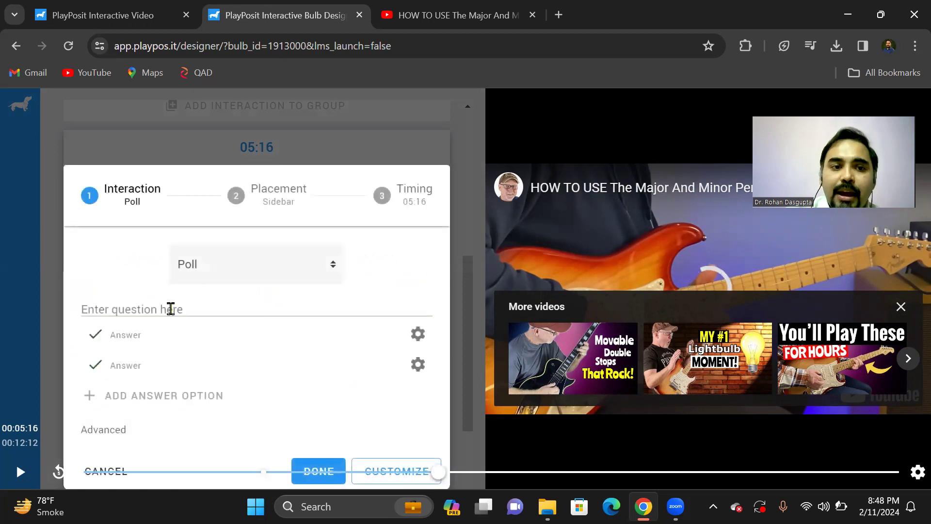
Step: Enter the poll question "Which genre of music is this lesson most suited for?"
click(168, 307)
text(Which ge)
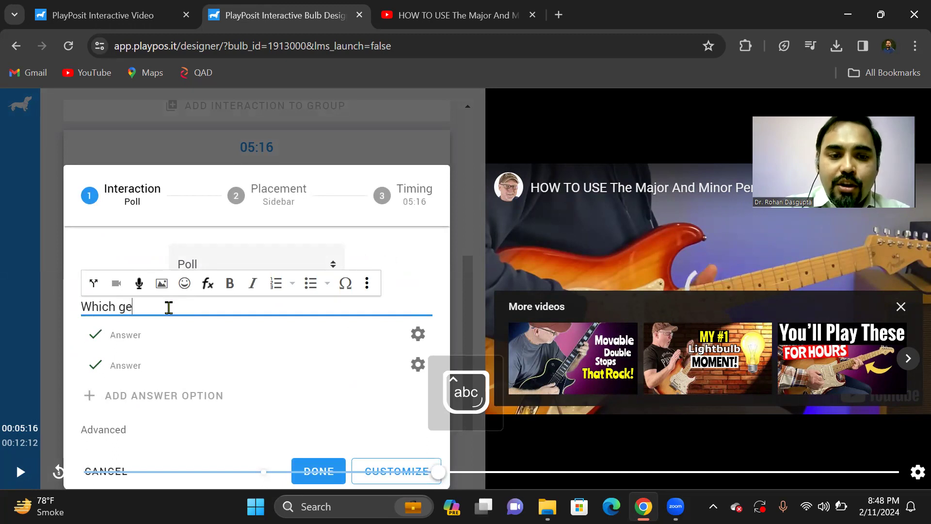
text(nre of music is )
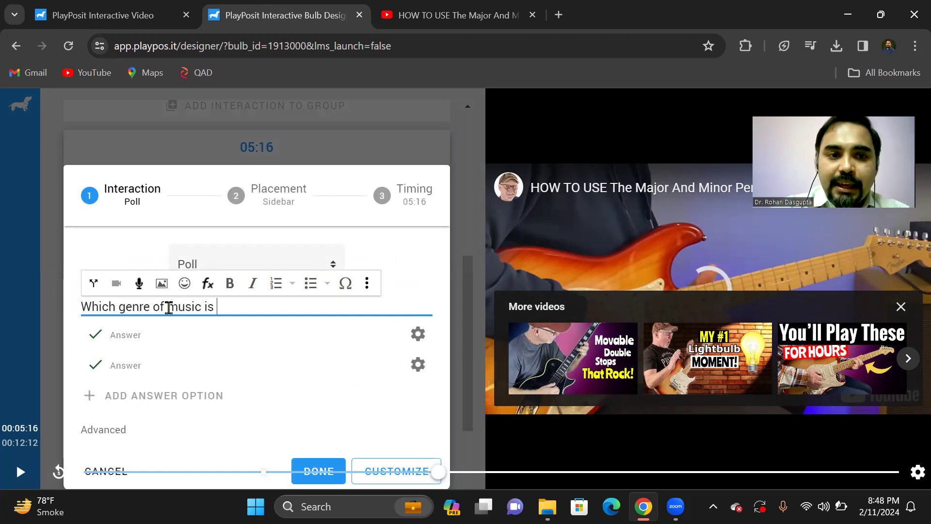
text(this lesson most suit)
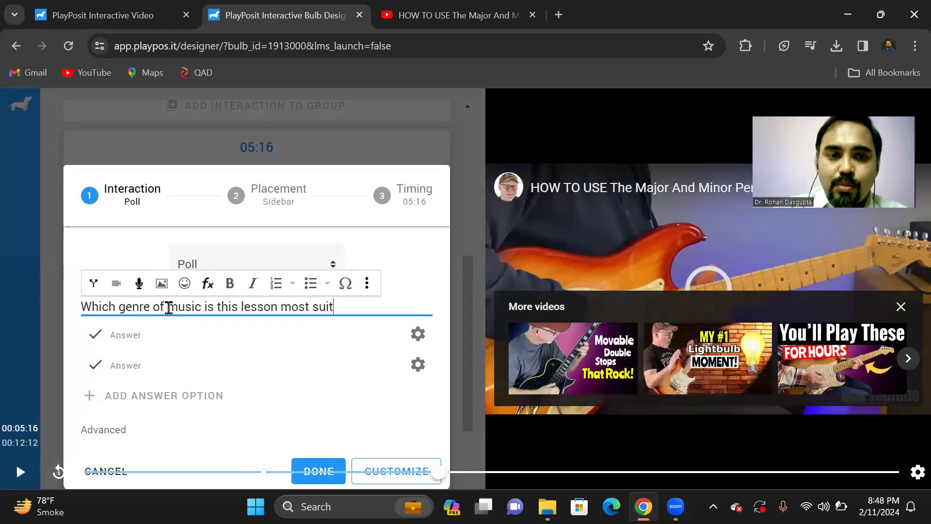
text(ed for?)
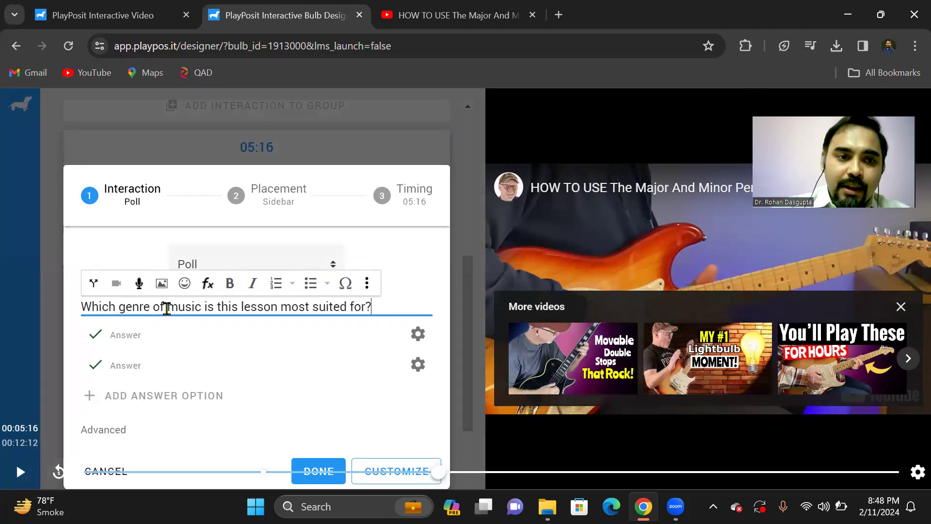
Step: Enter Indian Carnatic Music and Blues and Jazz as the two poll answers
click(150, 335)
text(Indian Carnn)
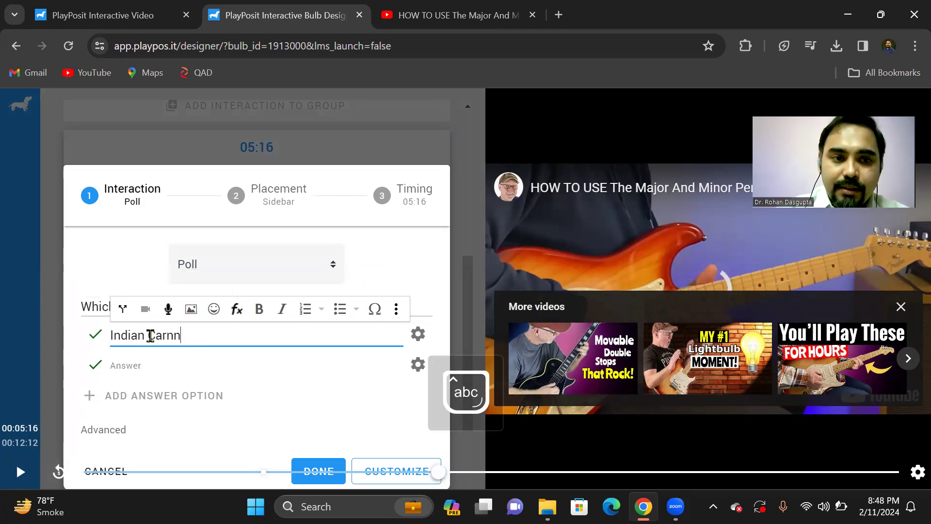
key(BackSpace)
text(atic M)
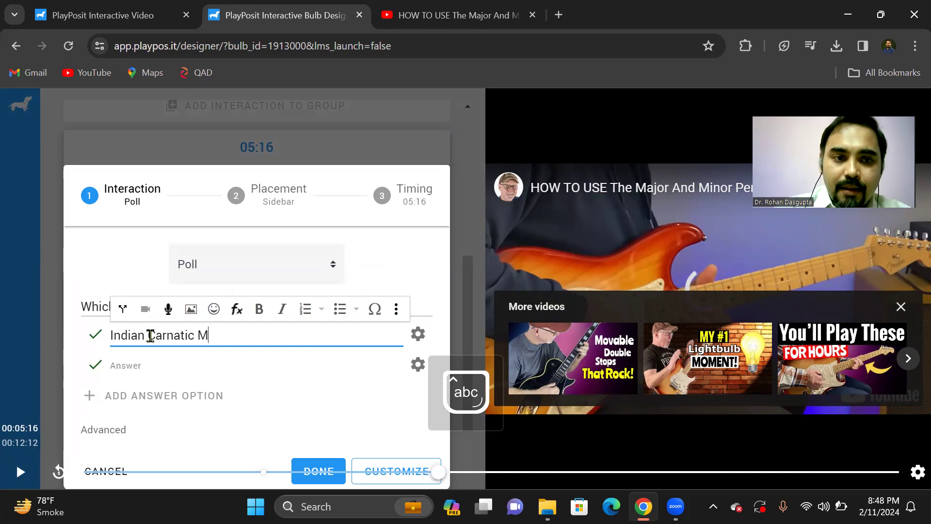
text(usic)
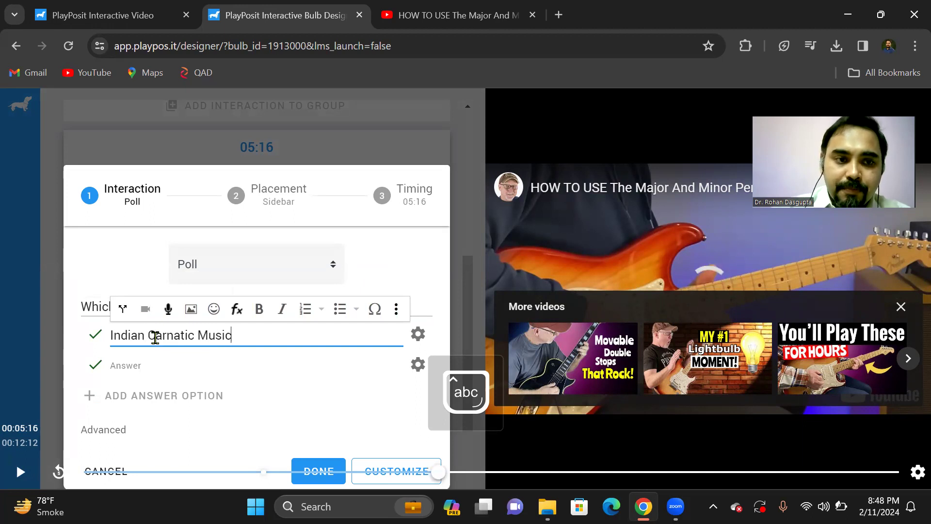
click(149, 360)
text(Blues and Jazz)
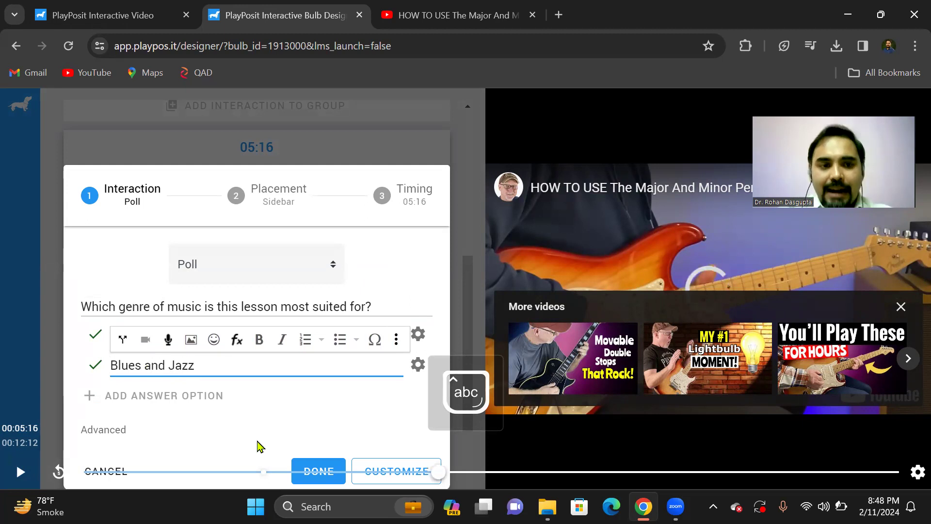
Step: Add the feedback "I don't think so this can be applied to this genre." to the Indian Carnatic Music poll answer
scroll(291, 431, down, 1)
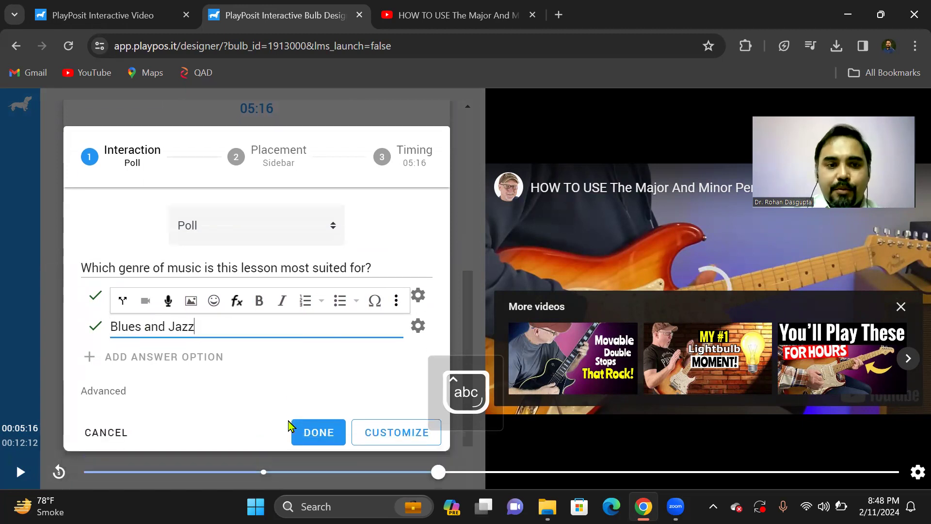
click(418, 290)
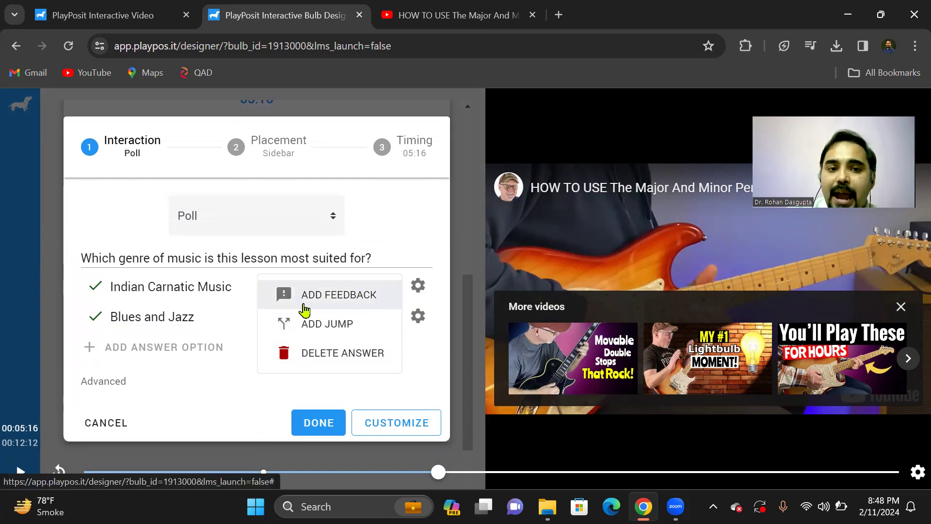
click(329, 295)
click(223, 316)
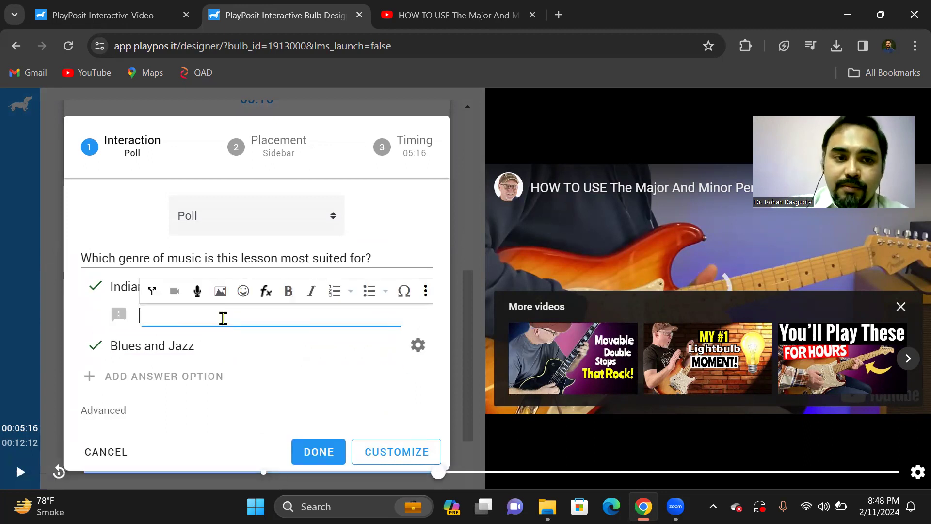
key(Caps_Lock)
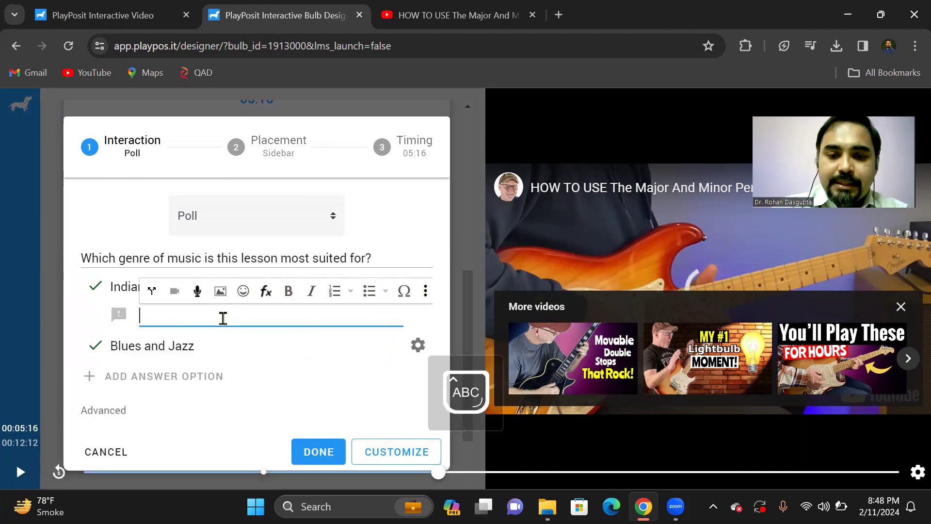
text(I)
key(Caps_Lock)
text(don't thi)
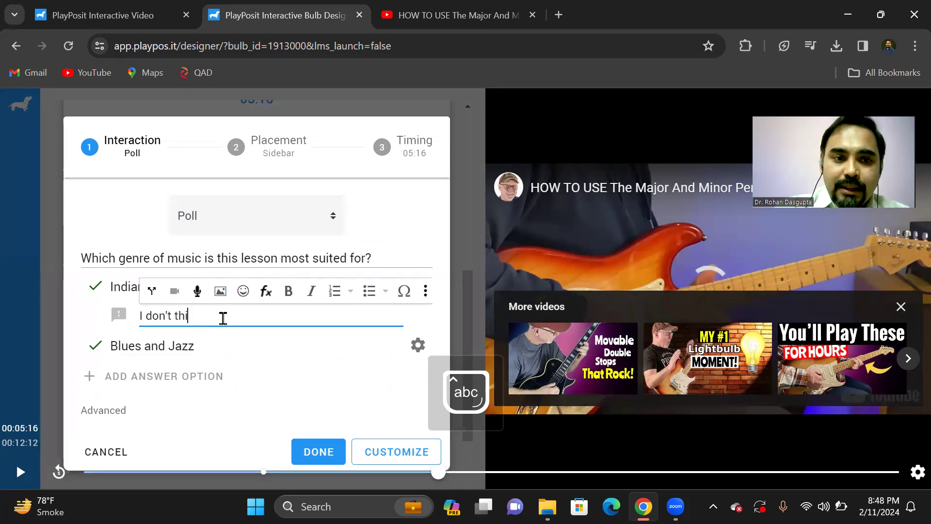
text(nk so this can be)
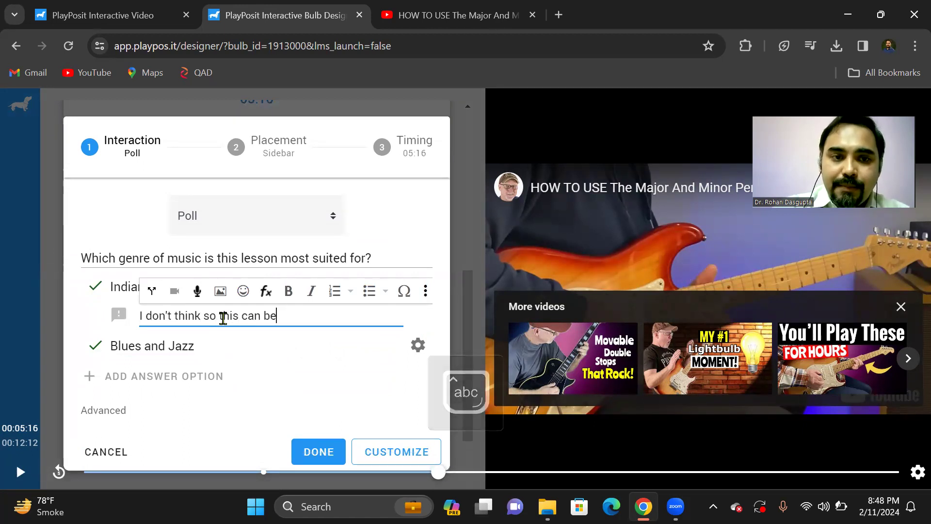
text( applied to this genre.)
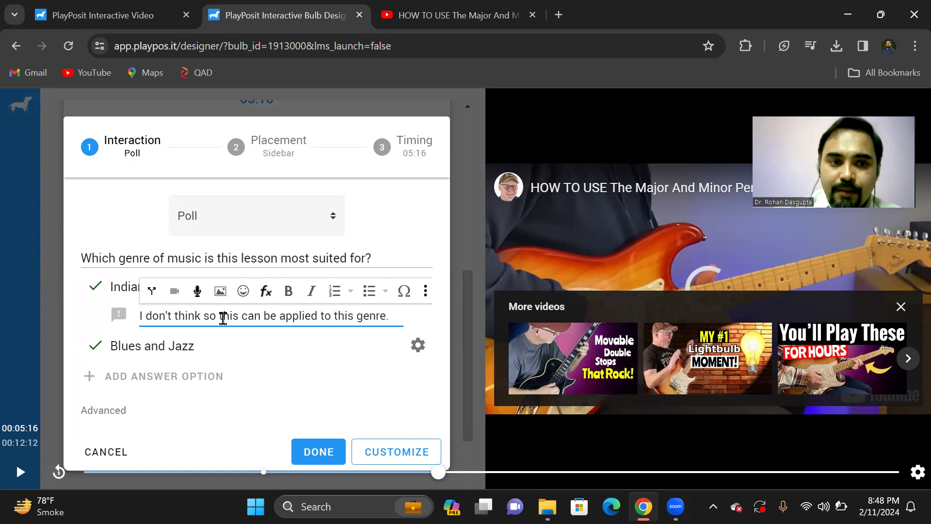
Step: Insert the word "lesson" after "this" in the Indian Carnatic Music feedback
key(ctrl+a)
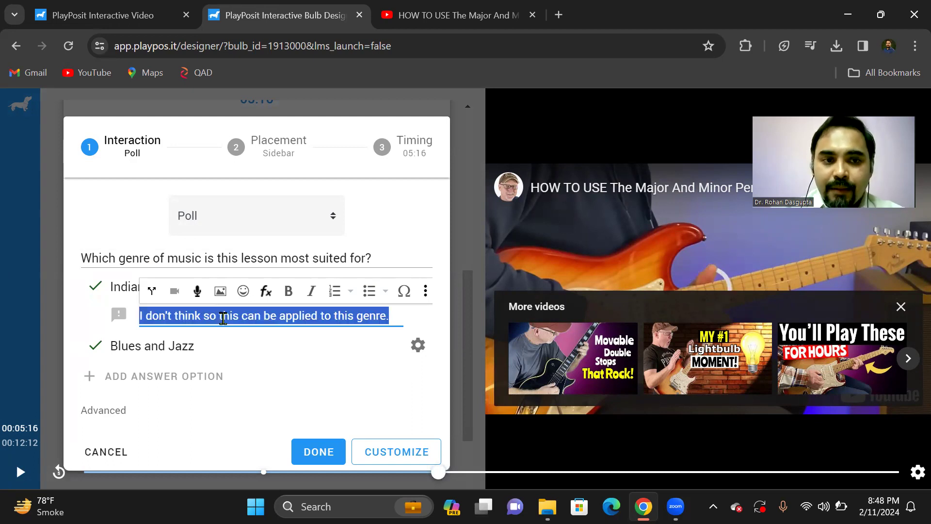
click(247, 316)
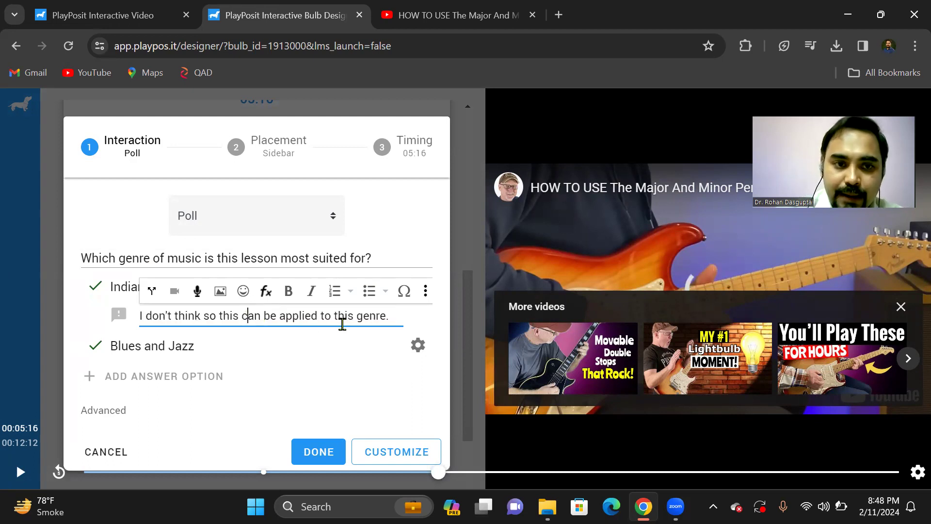
text(lesson)
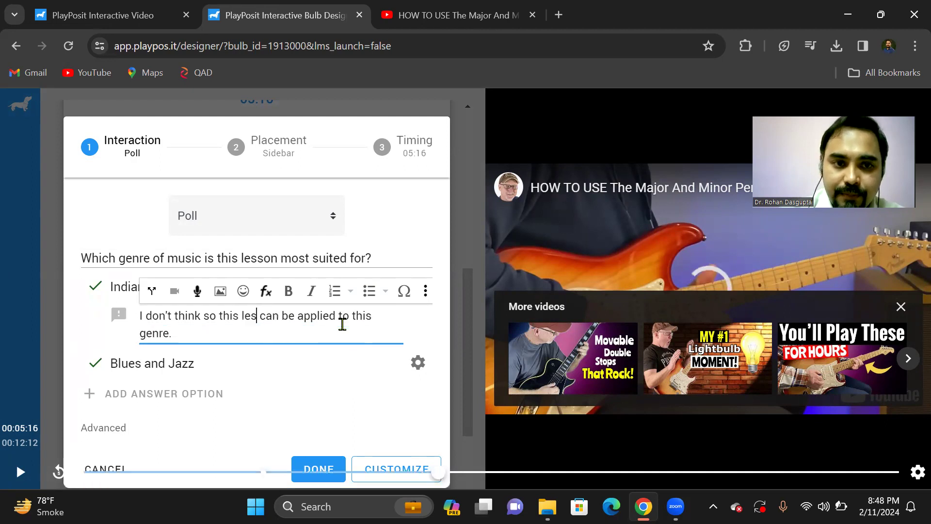
Step: Copy the Indian Carnatic Music feedback and paste it as new feedback for the Blues and Jazz answer
key(ctrl+a)
key(ctrl+c)
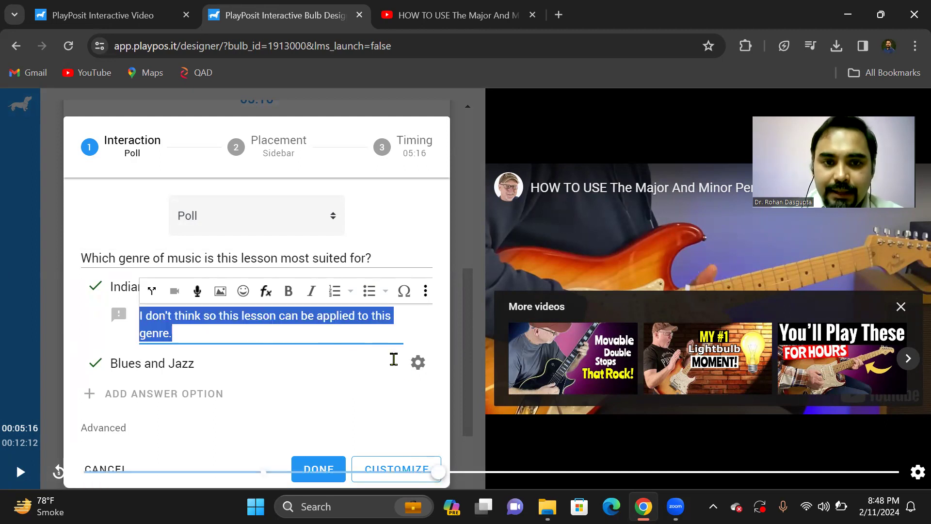
click(414, 370)
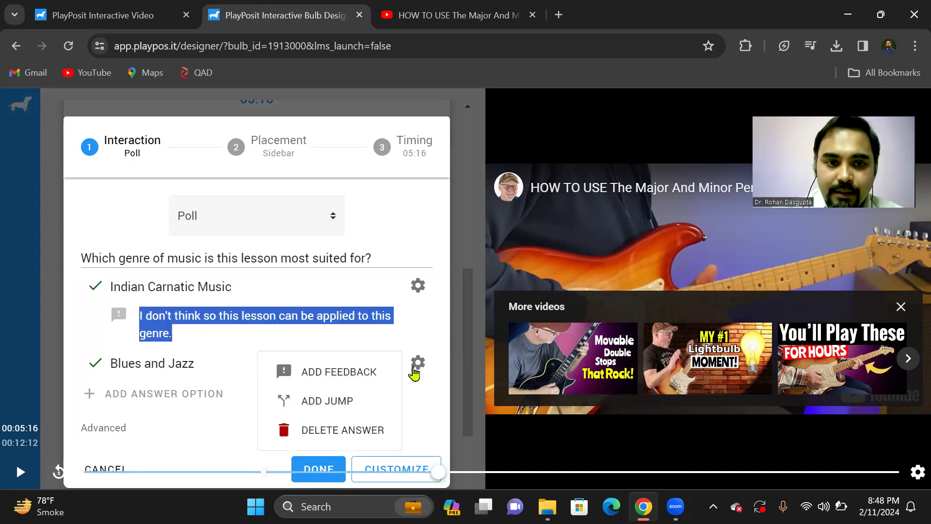
click(347, 373)
click(171, 393)
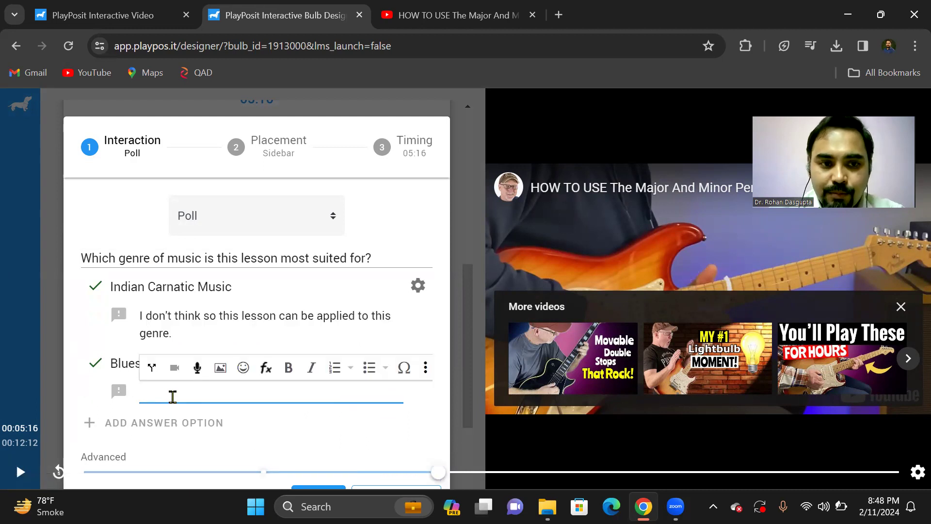
key(ctrl+v)
Step: Change the Blues and Jazz feedback to "I think so this lesson can be applied to this genre." and finish the poll interaction
click(177, 394)
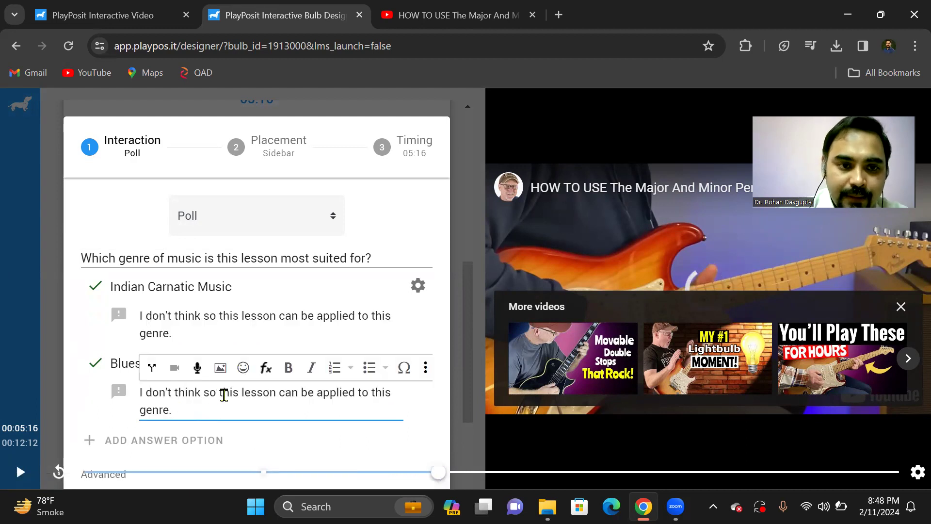
key(BackSpace)
key(BackSpace)
key(BackSpace)
key(BackSpace)
key(BackSpace)
key(BackSpace)
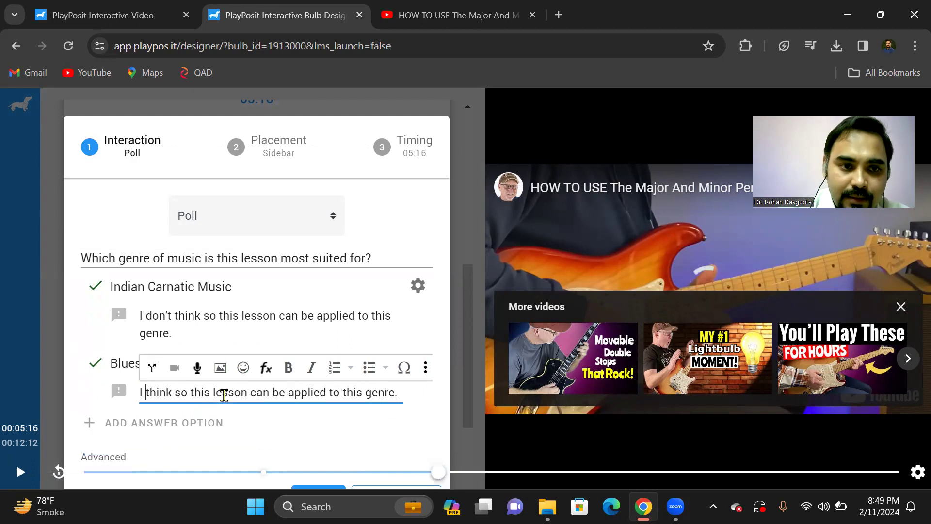
scroll(426, 390, down, 2)
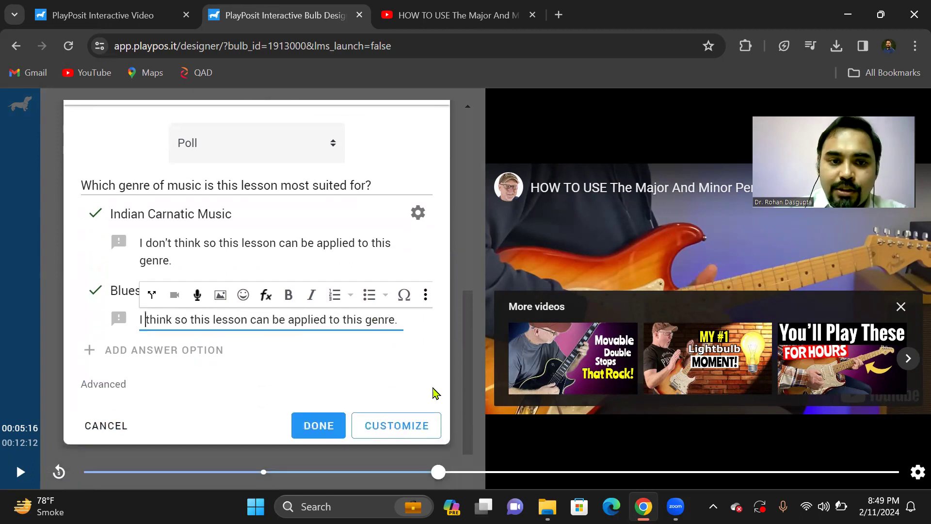
click(317, 425)
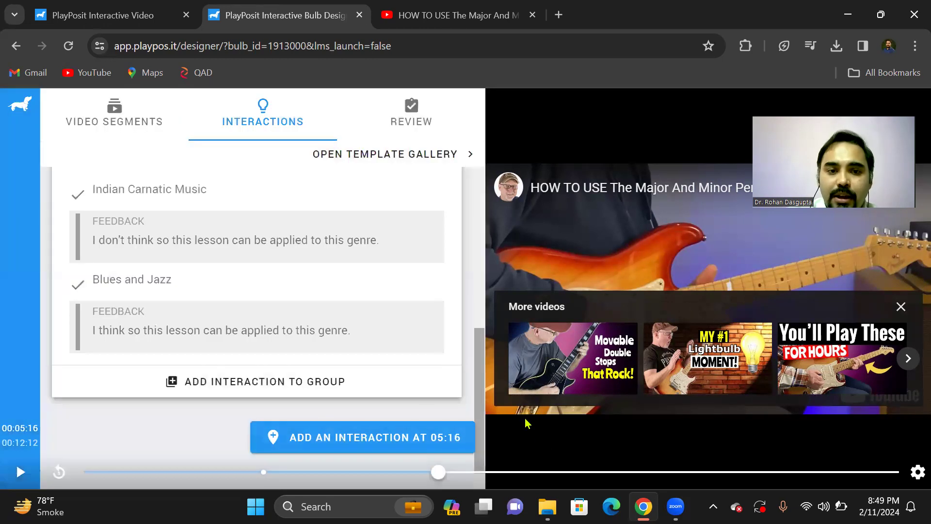
Step: Move the video position to 05:58 and look back over the poll and multiple choice interactions
drag(438, 471, 484, 471)
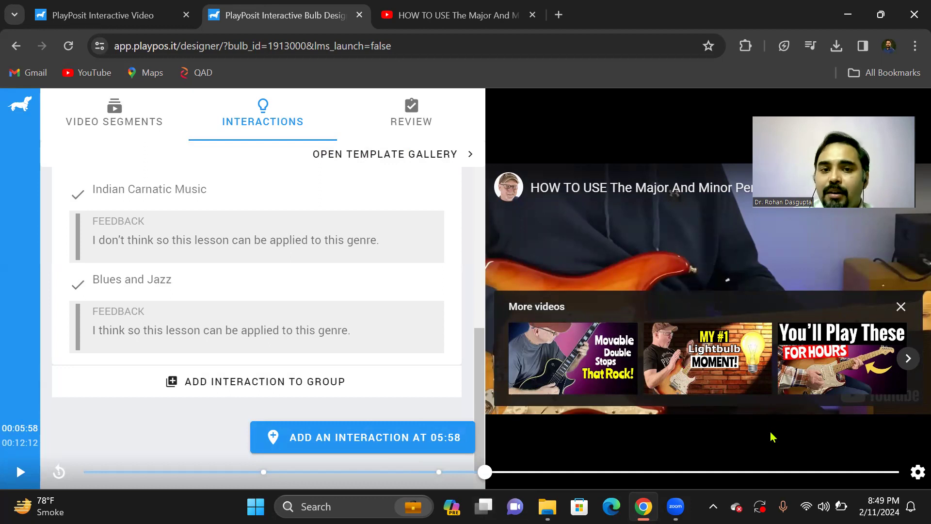
scroll(324, 330, up, 3)
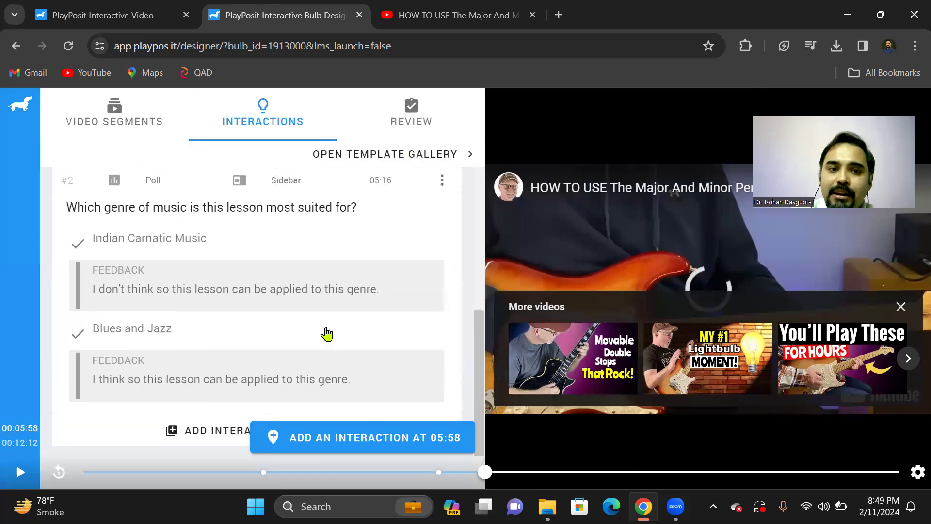
scroll(324, 330, up, 5)
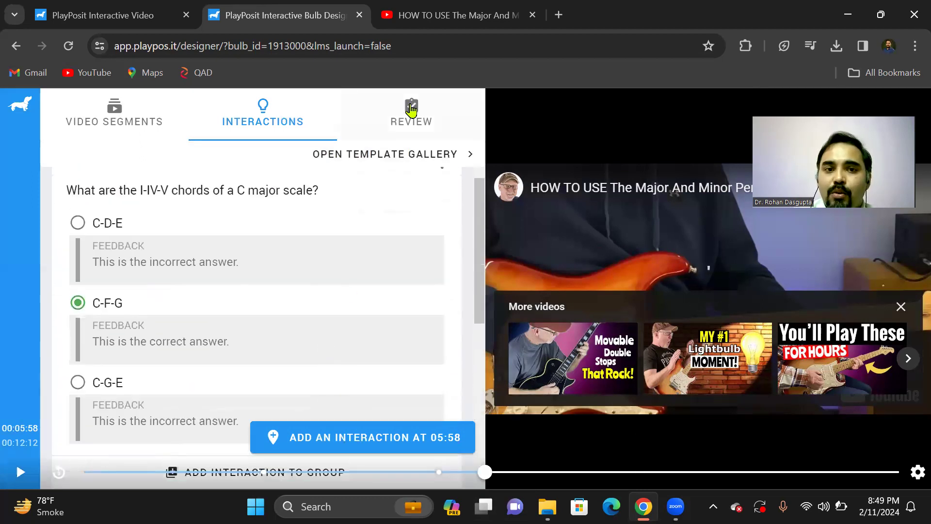
Step: Open the bulb's review settings and examine the learning objective field and the privacy options
click(419, 132)
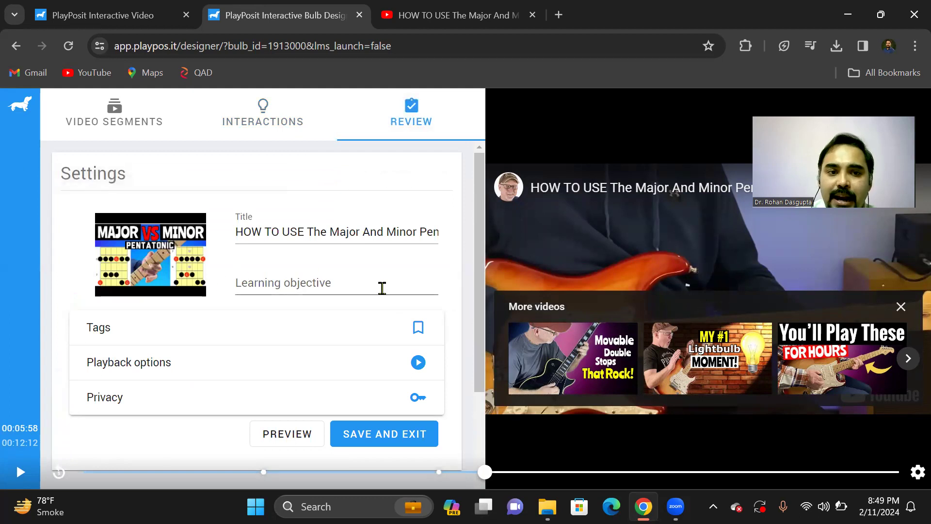
click(266, 280)
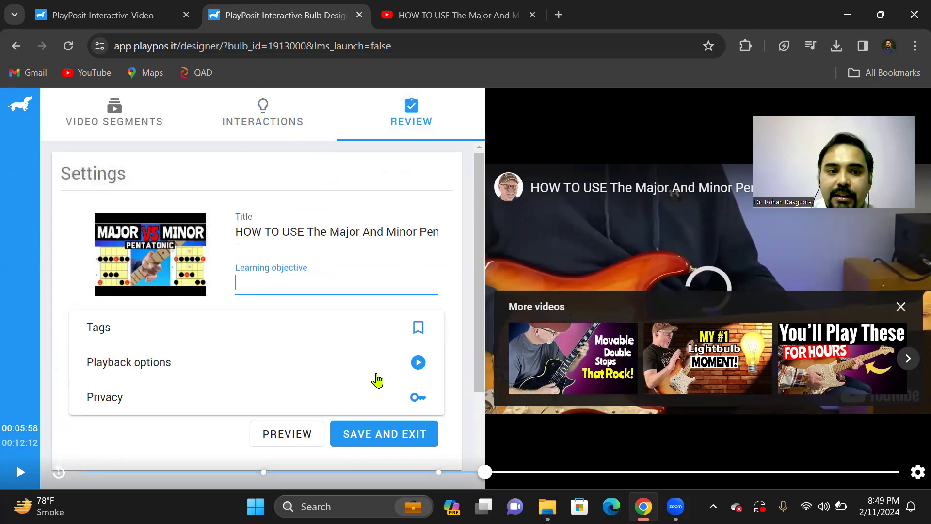
scroll(454, 318, down, 1)
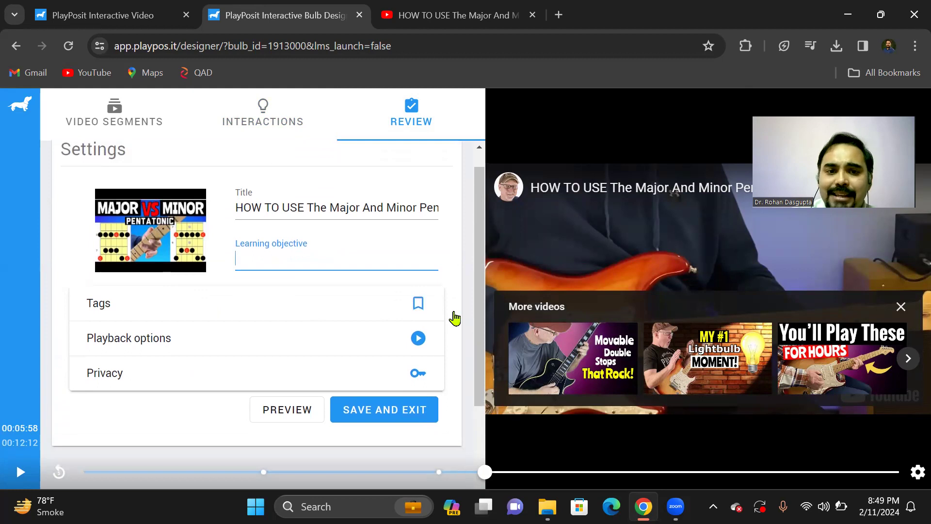
click(417, 372)
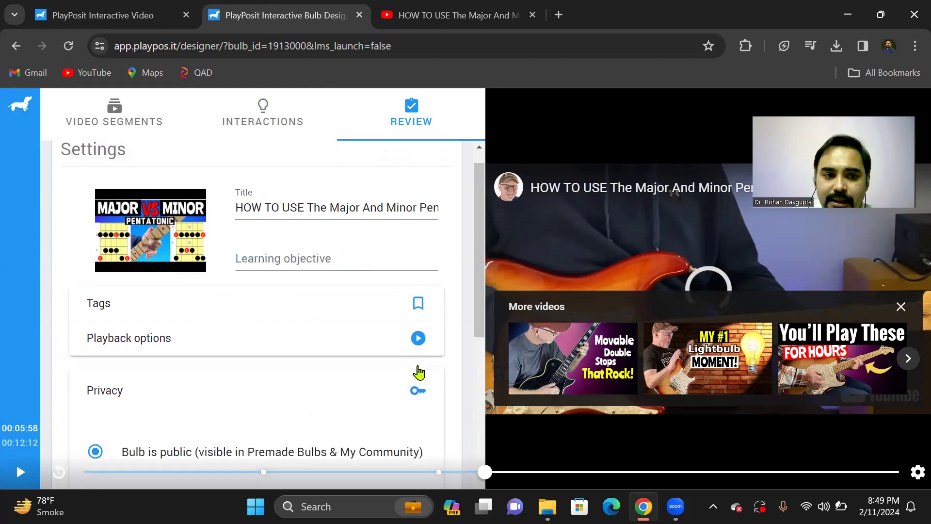
scroll(287, 319, down, 4)
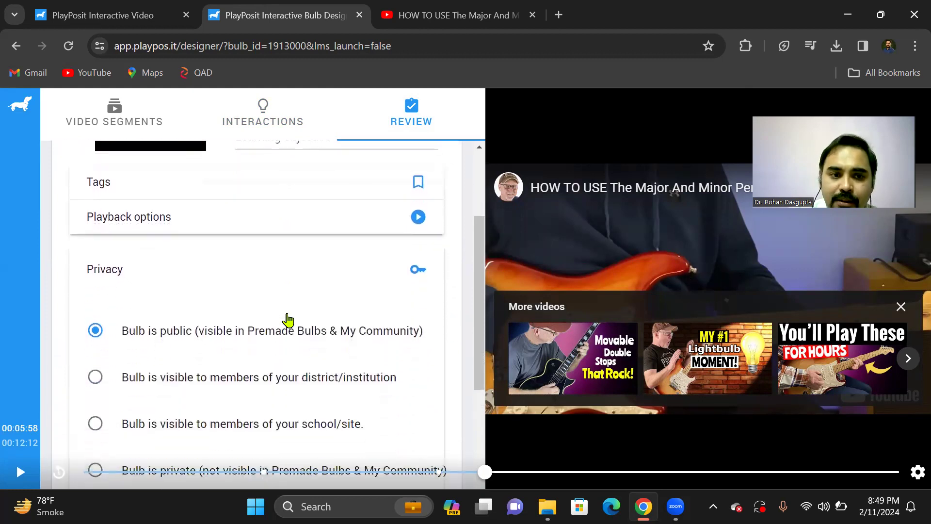
scroll(287, 319, down, 1)
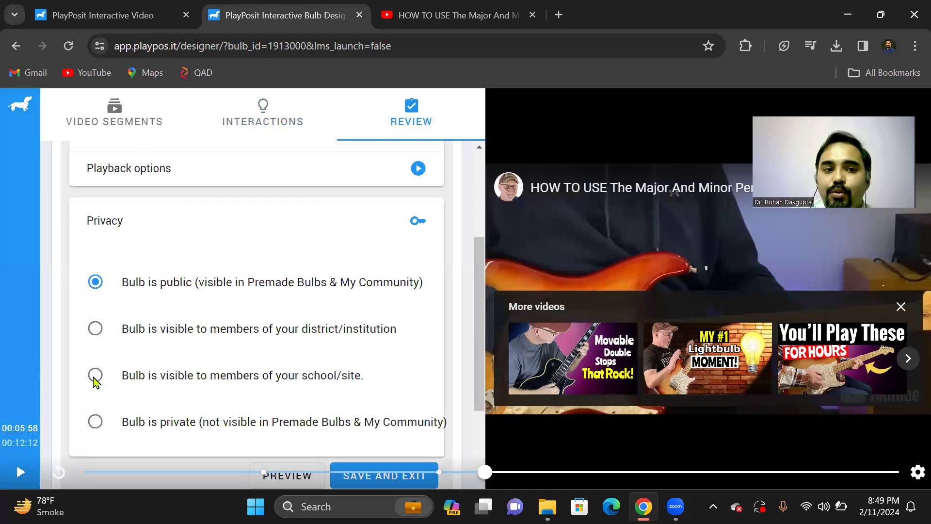
Step: Save the bulb with its visibility kept public and exit the designer
scroll(217, 362, up, 1)
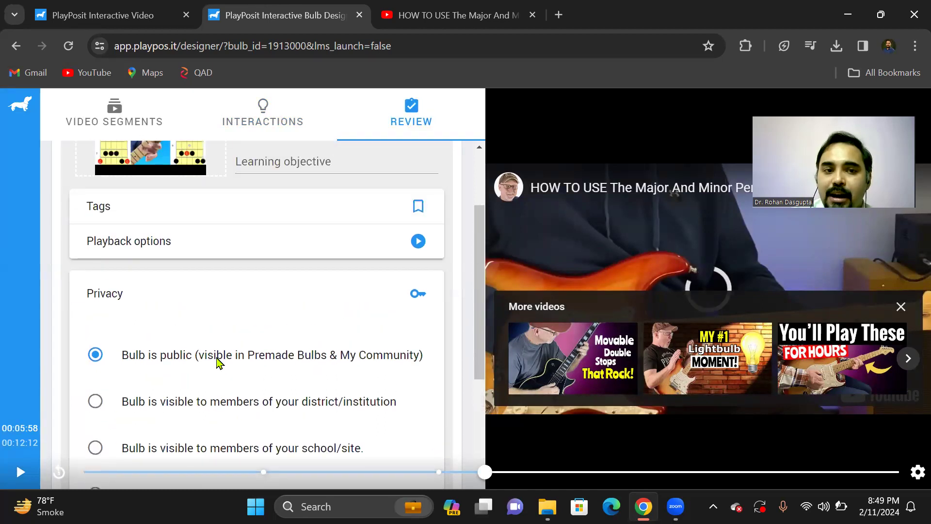
scroll(406, 348, down, 1)
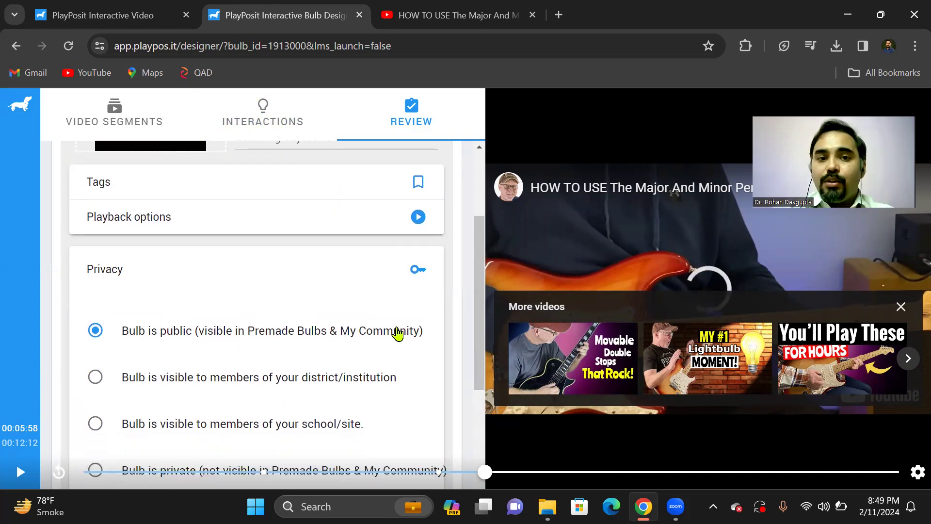
scroll(396, 332, down, 3)
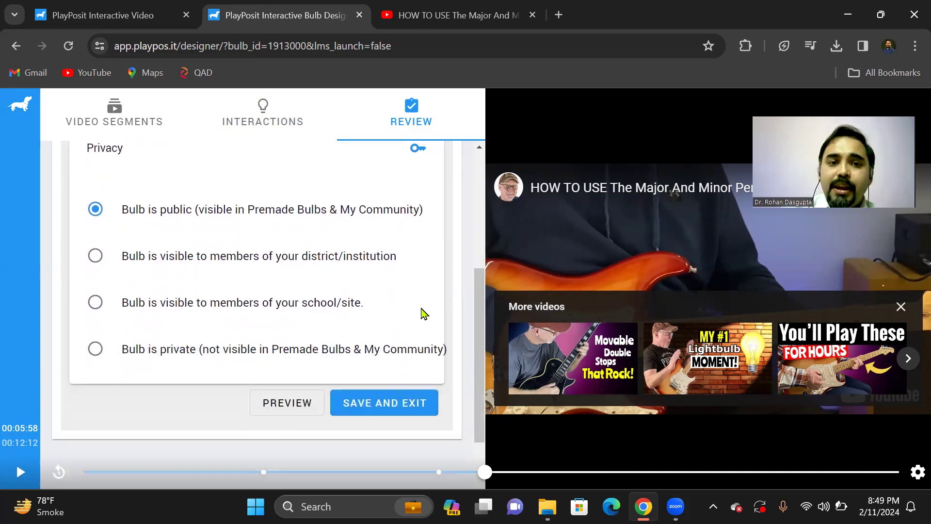
scroll(413, 324, up, 4)
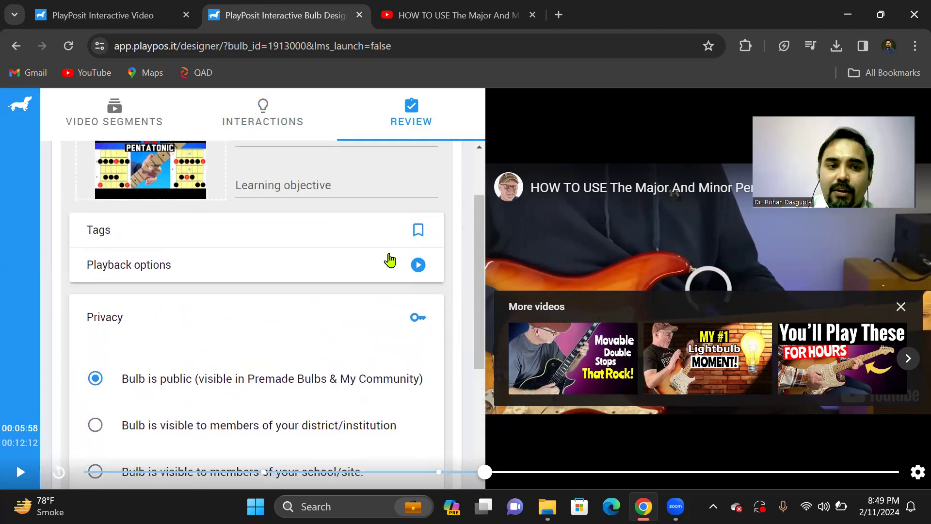
scroll(388, 258, down, 5)
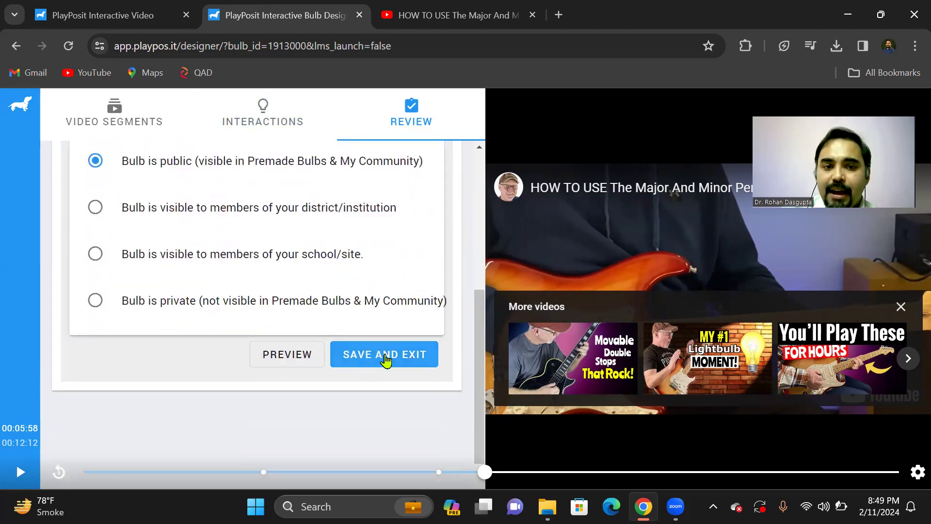
click(386, 359)
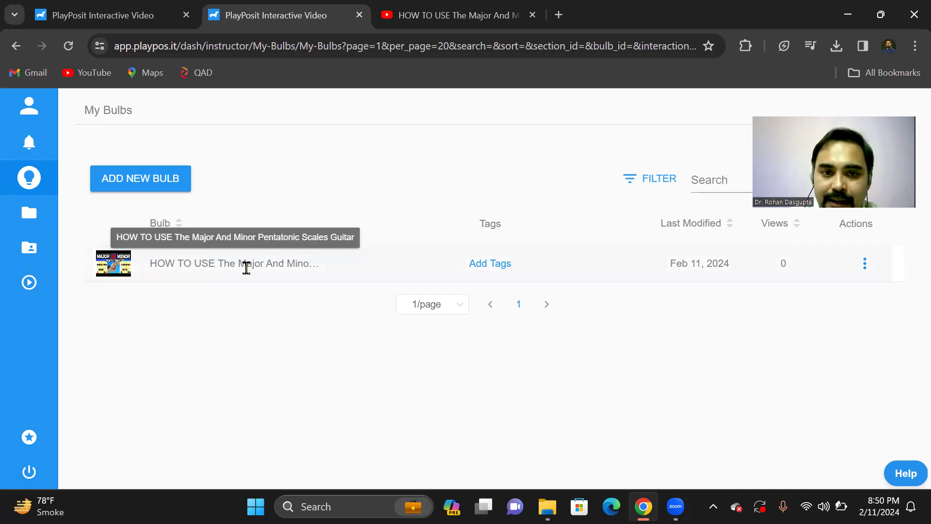
Step: Assign the pentatonic scales guitar bulb to the Guitar Lessons class with the date 02/12/2024
click(871, 267)
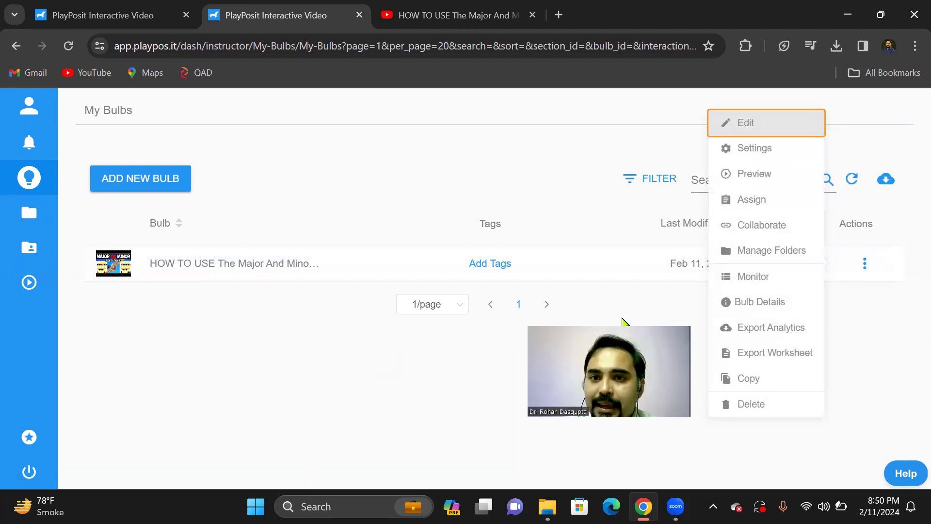
click(760, 212)
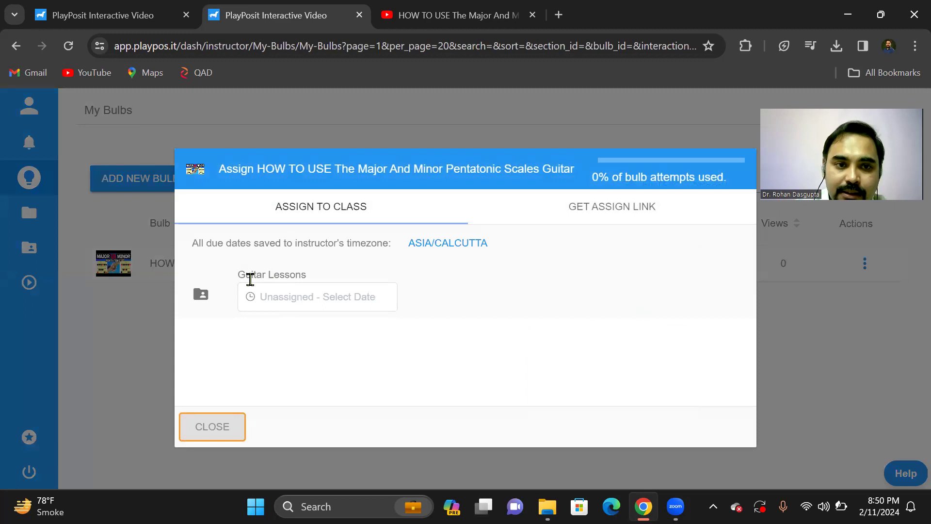
click(250, 279)
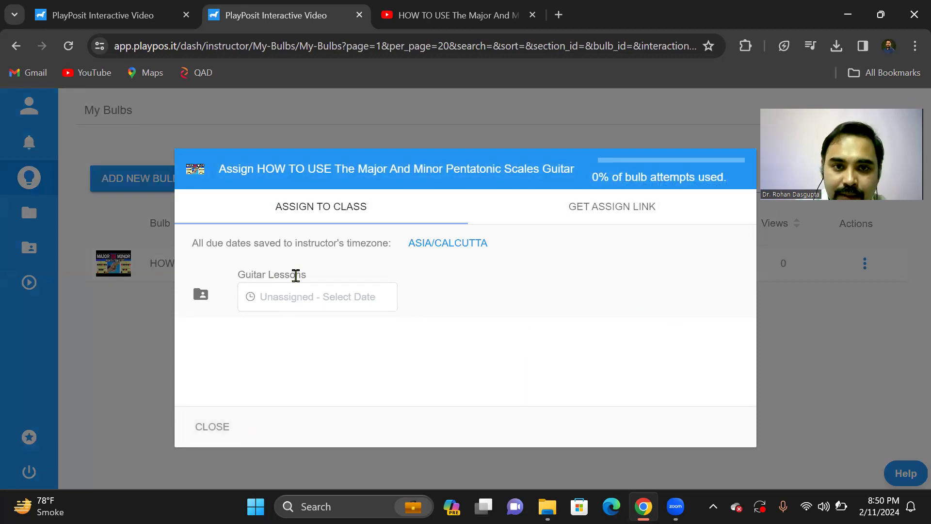
click(297, 297)
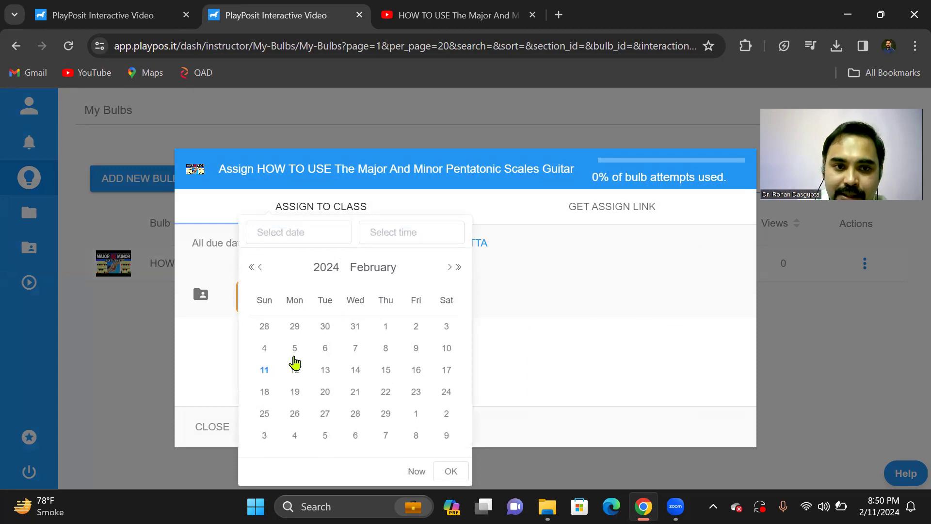
click(296, 370)
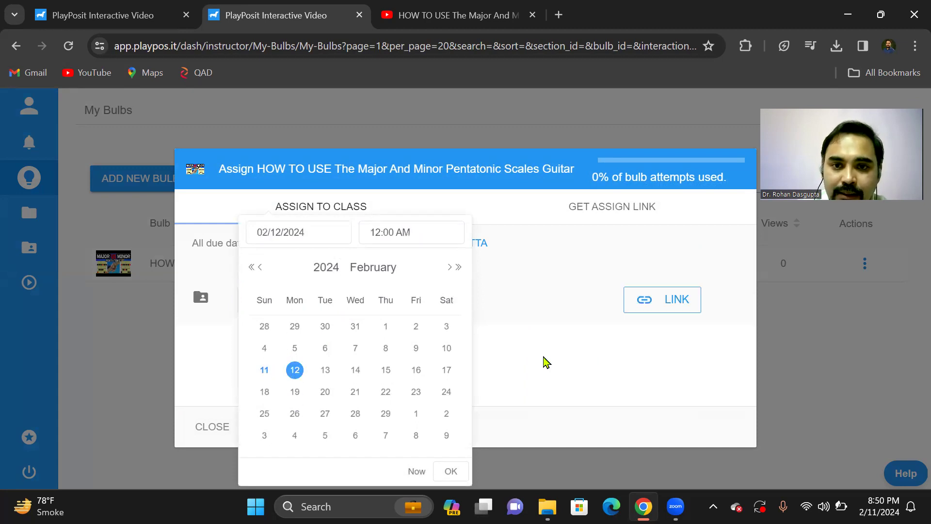
click(594, 356)
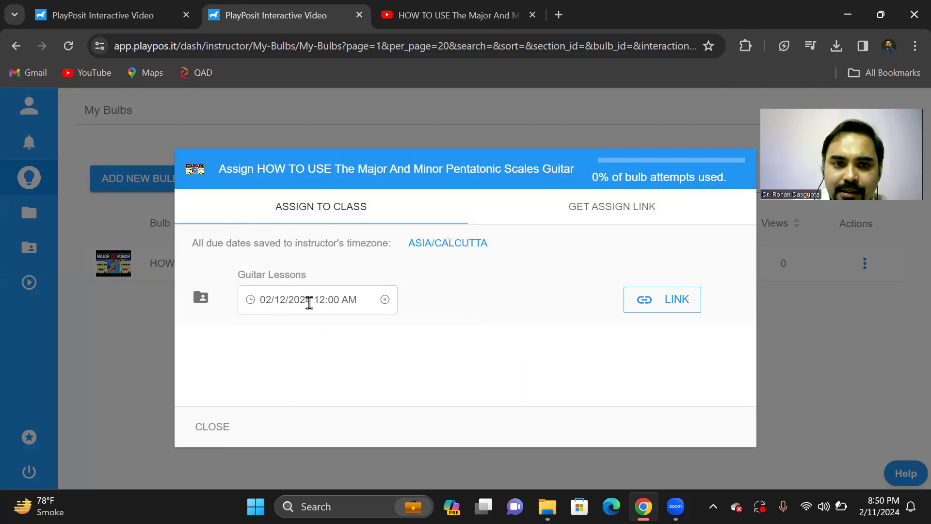
Step: Set the Guitar Lessons assignment time to 10:00 AM
click(350, 300)
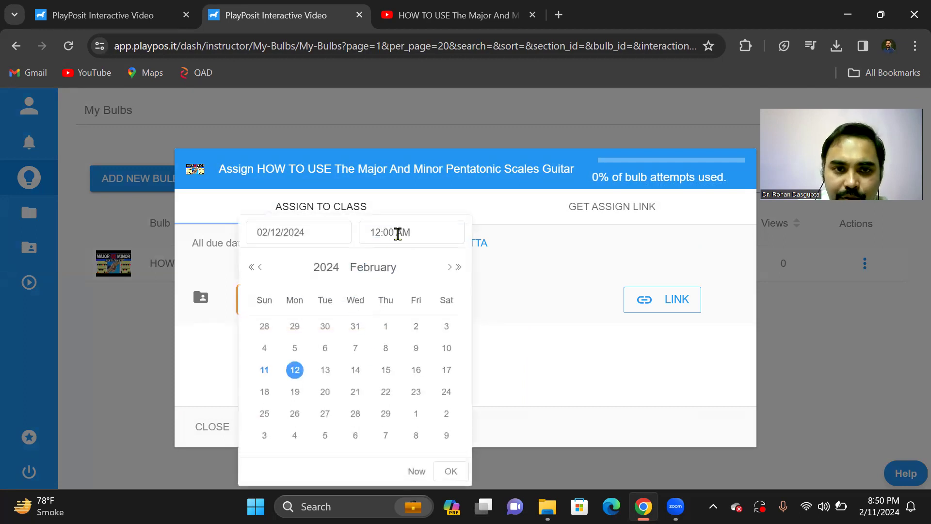
click(395, 232)
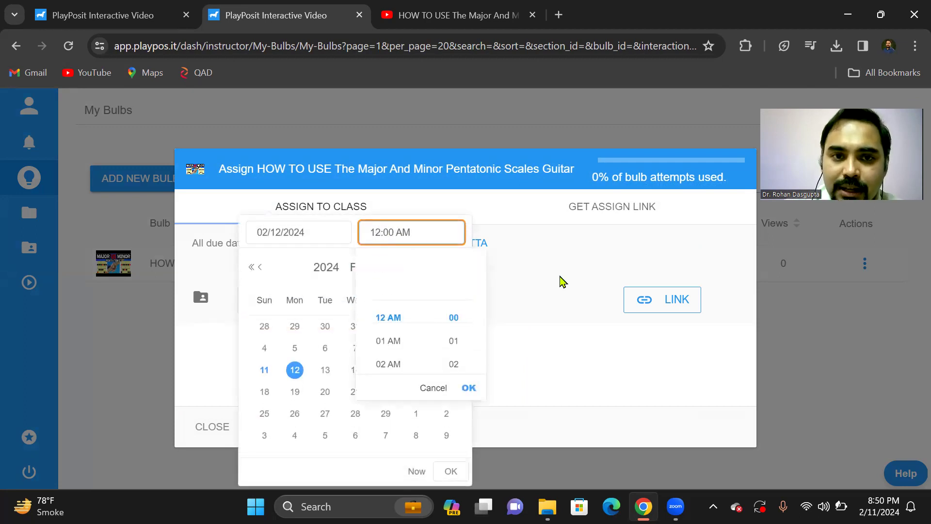
key(BackSpace)
text(0)
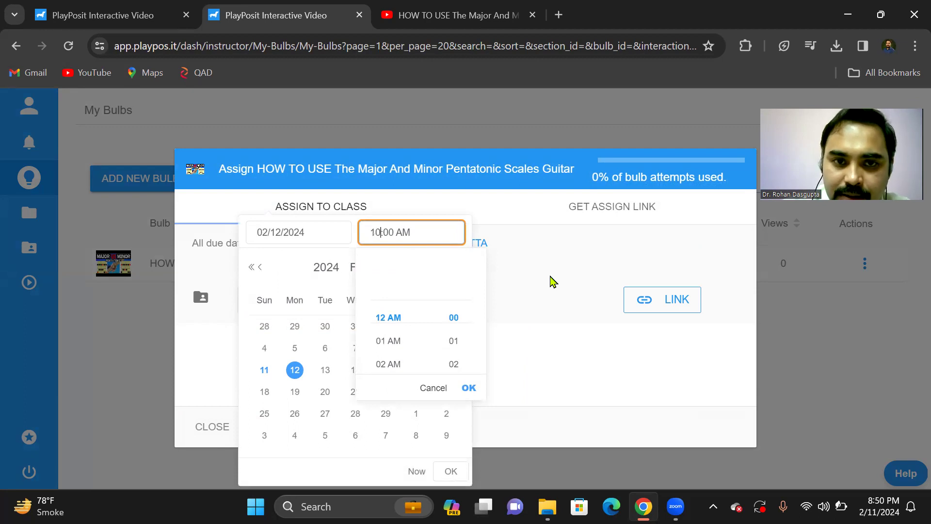
key(Return)
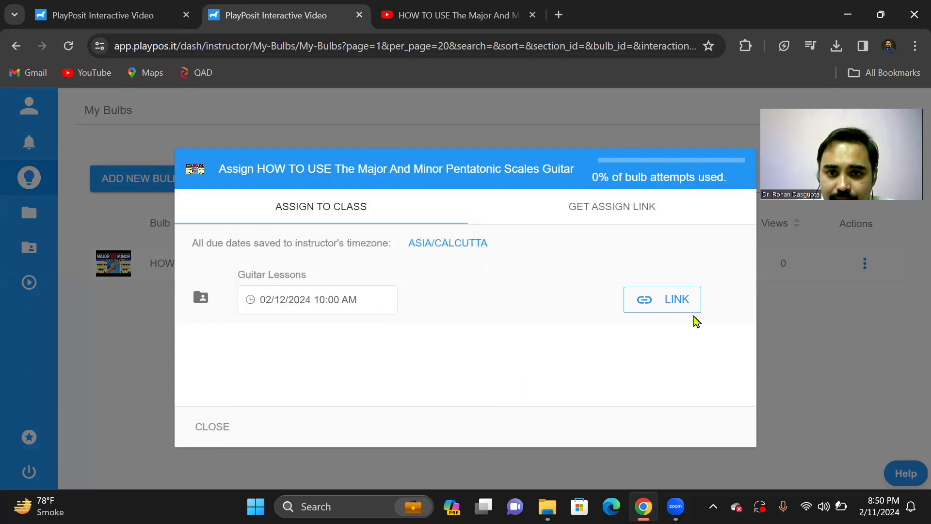
Step: Copy the bulb's assign link for the Guitar Lessons class and close the assignment dialog
click(673, 303)
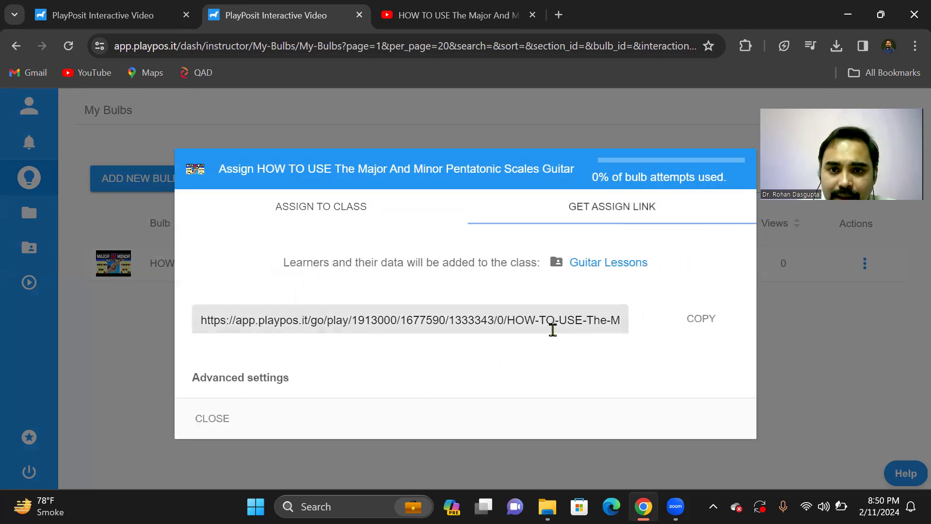
click(694, 321)
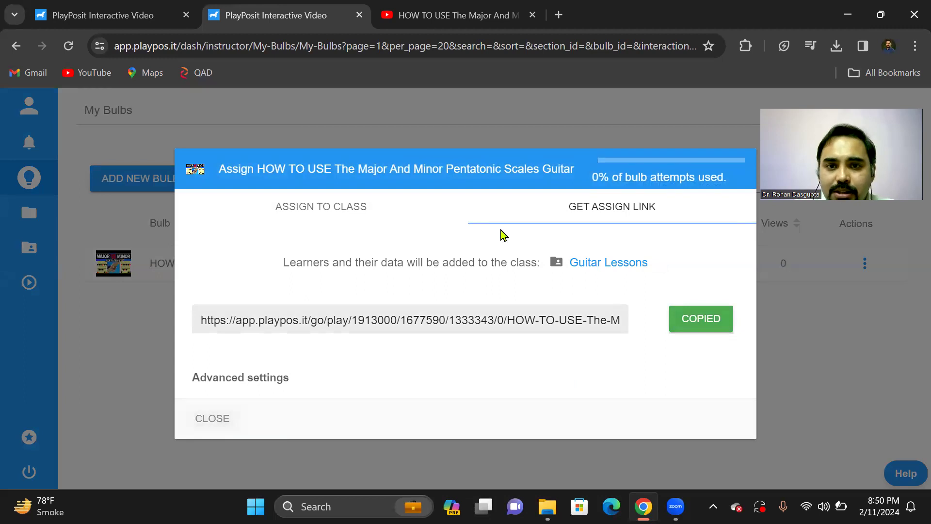
click(335, 212)
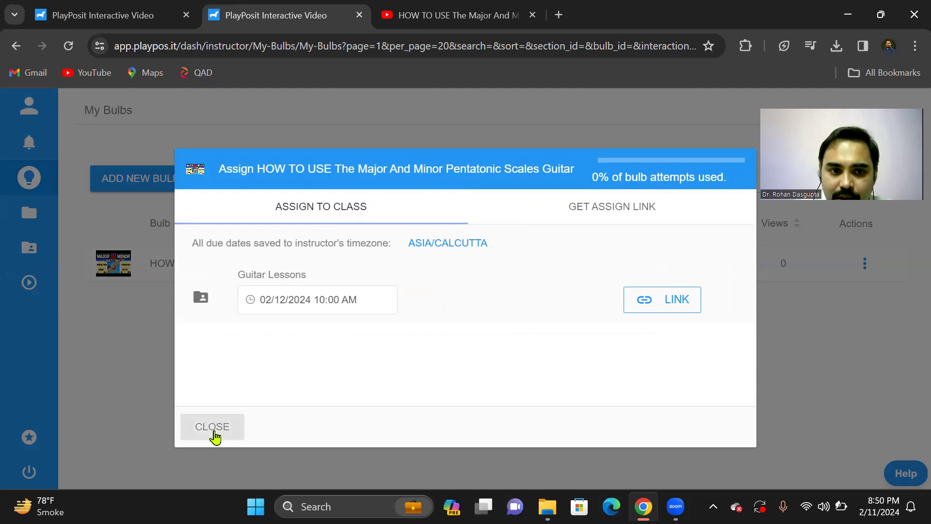
click(214, 436)
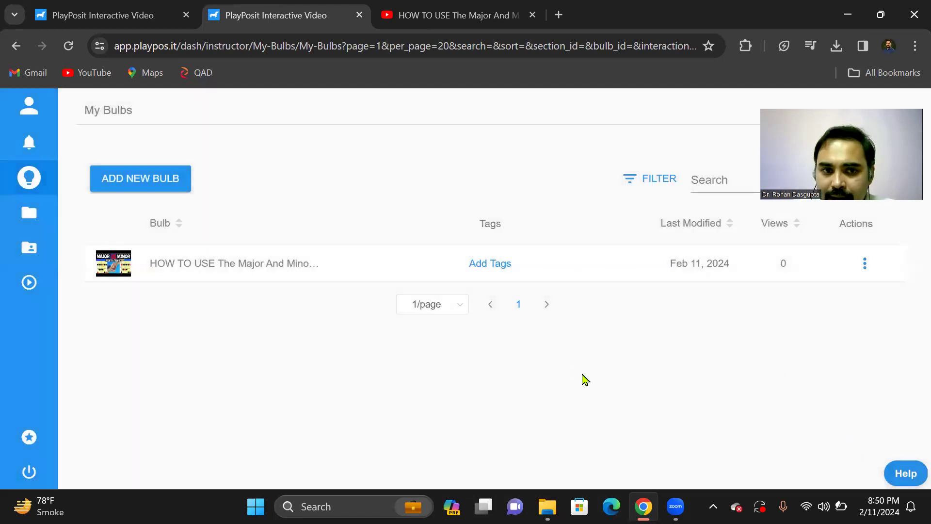
Step: Open the Guitar Lessons class and examine its assigned bulbs, gradebook and learners, ending back at the bulbs list
mouse_move(37, 216)
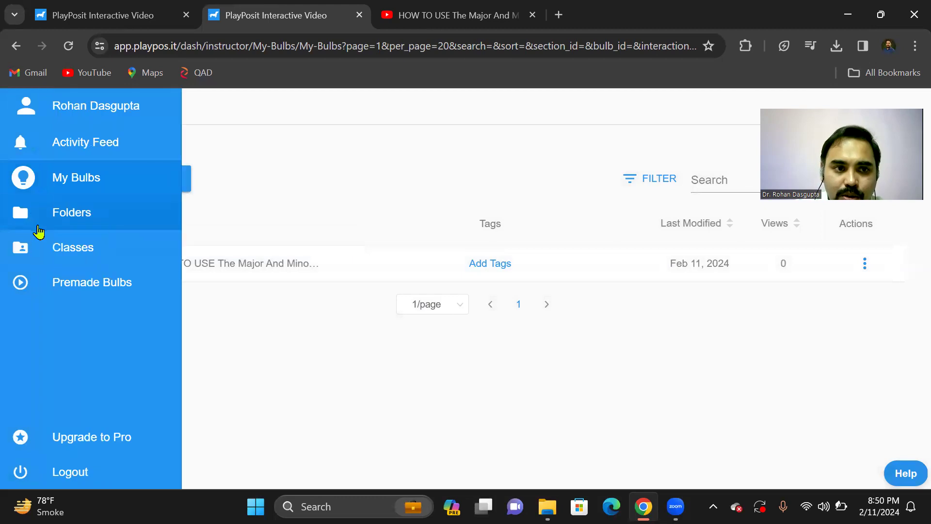
click(82, 253)
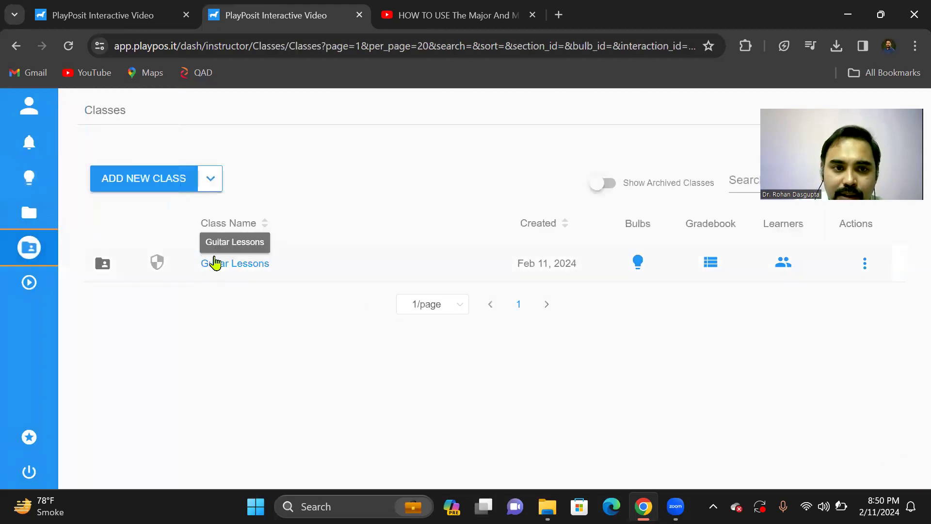
click(216, 262)
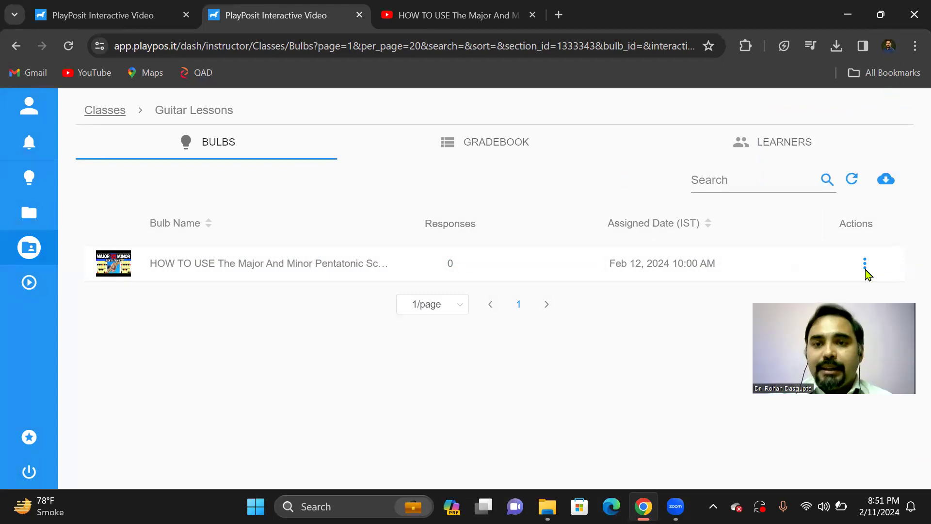
click(488, 148)
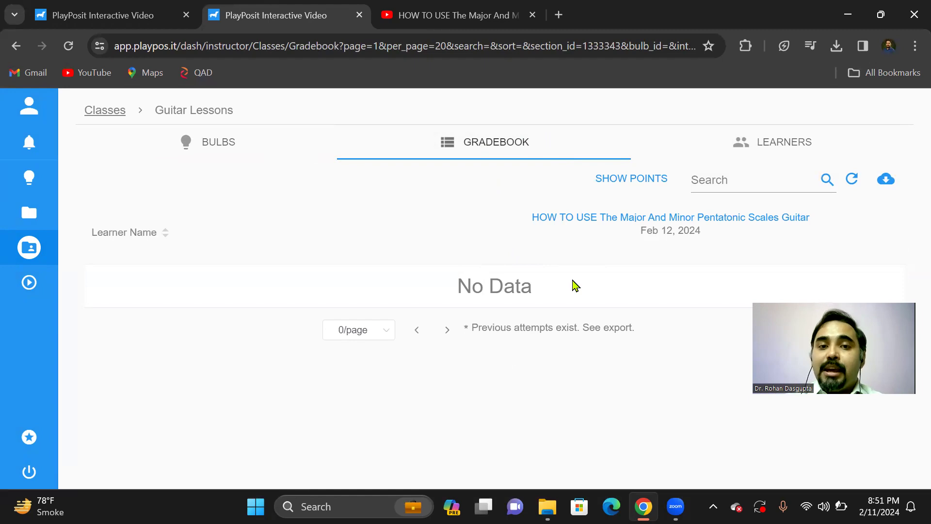
click(776, 142)
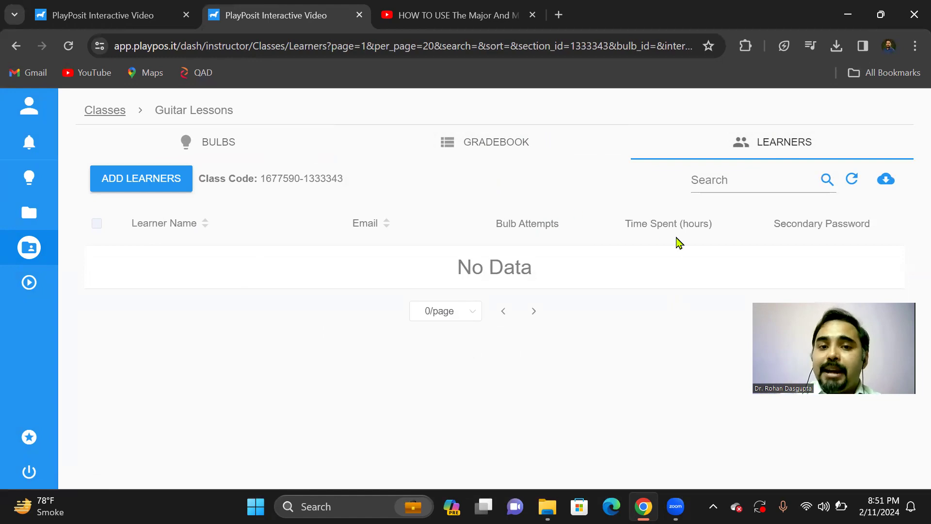
click(485, 144)
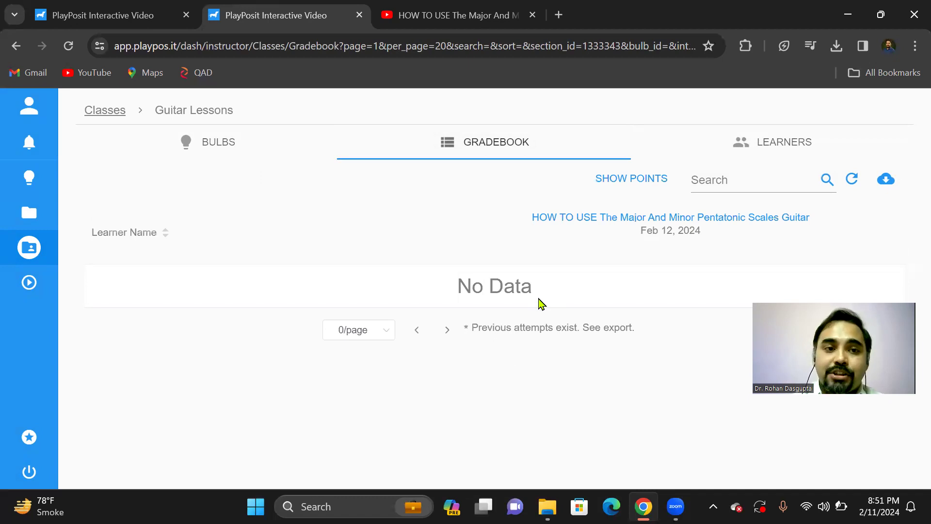
click(220, 151)
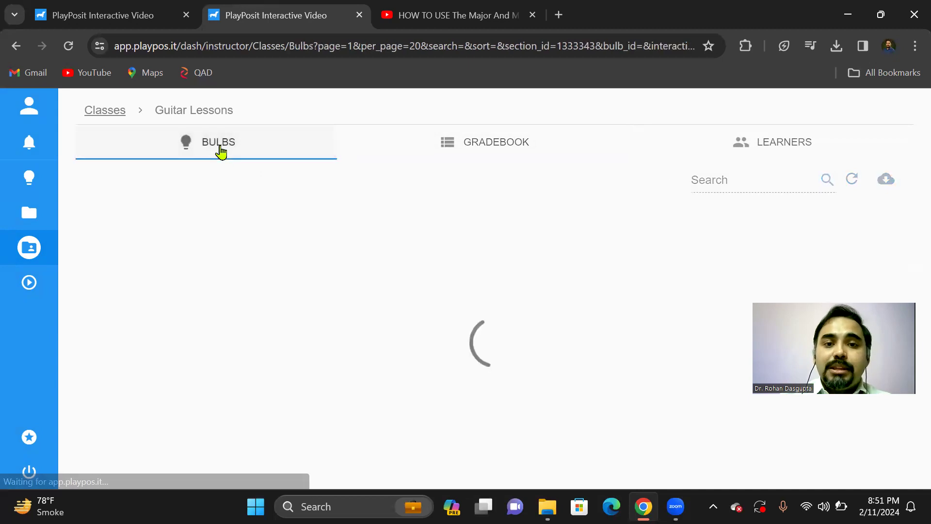